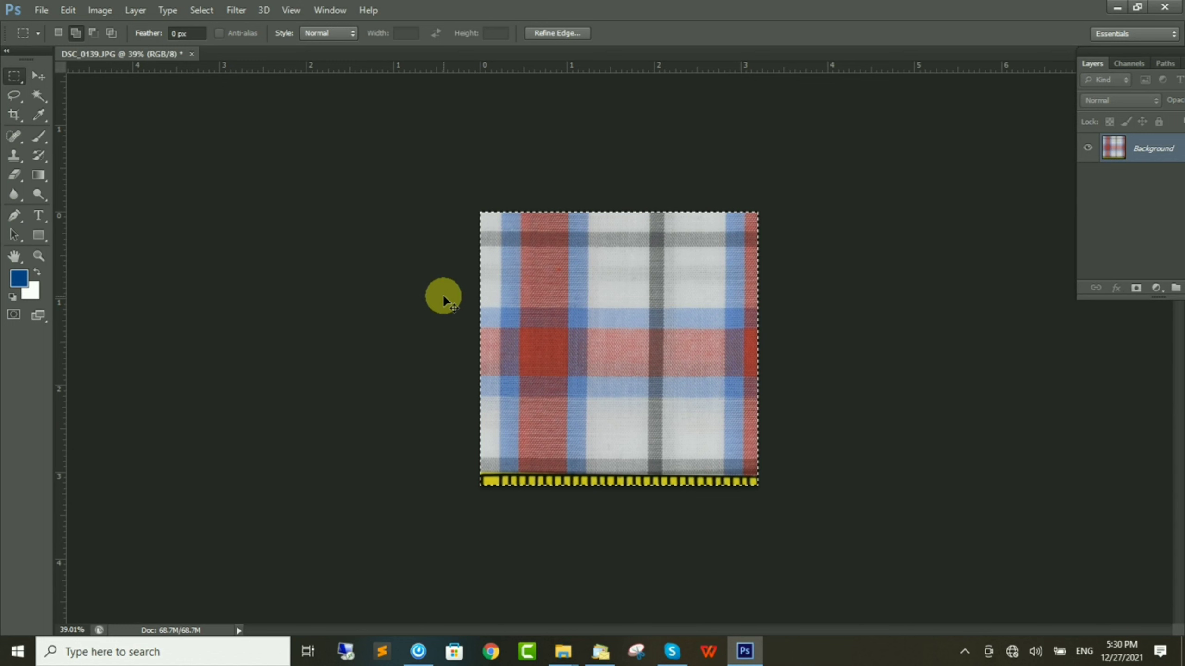
Deselect, zoom in, and drag two vertical and two horizontal guides around one red plaid repeat.
key(ctrl+d)
key(v)
key(ctrl+plus)
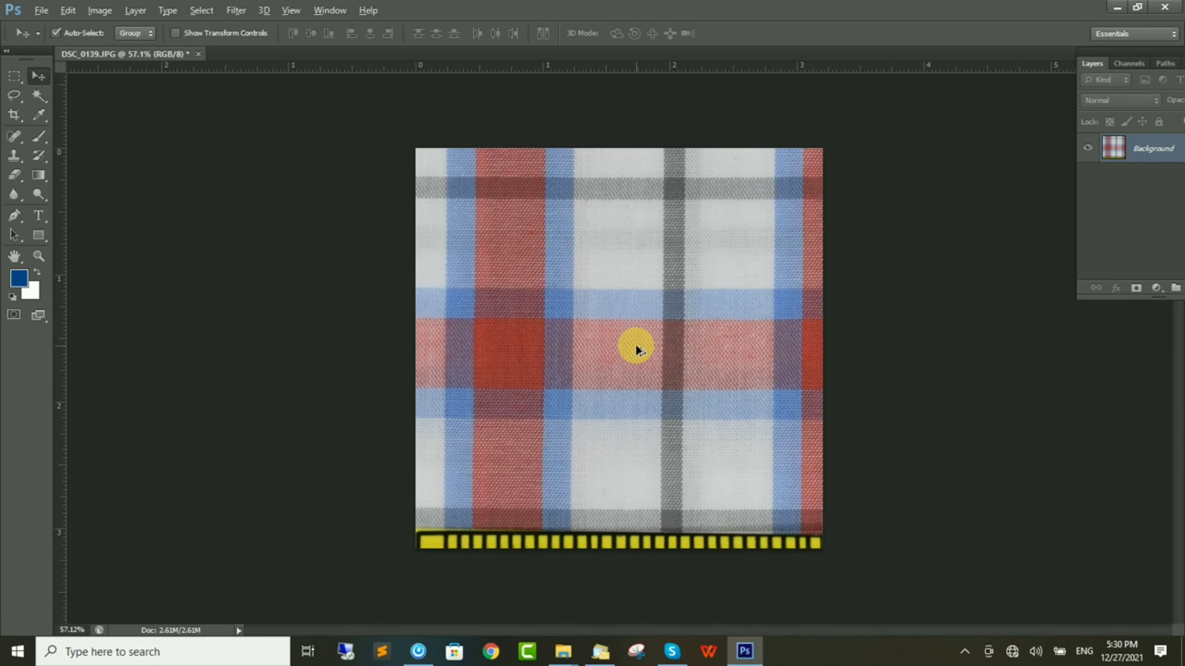
drag(60, 290, 427, 352)
drag(59, 327, 790, 327)
drag(583, 65, 583, 159)
drag(595, 65, 603, 524)
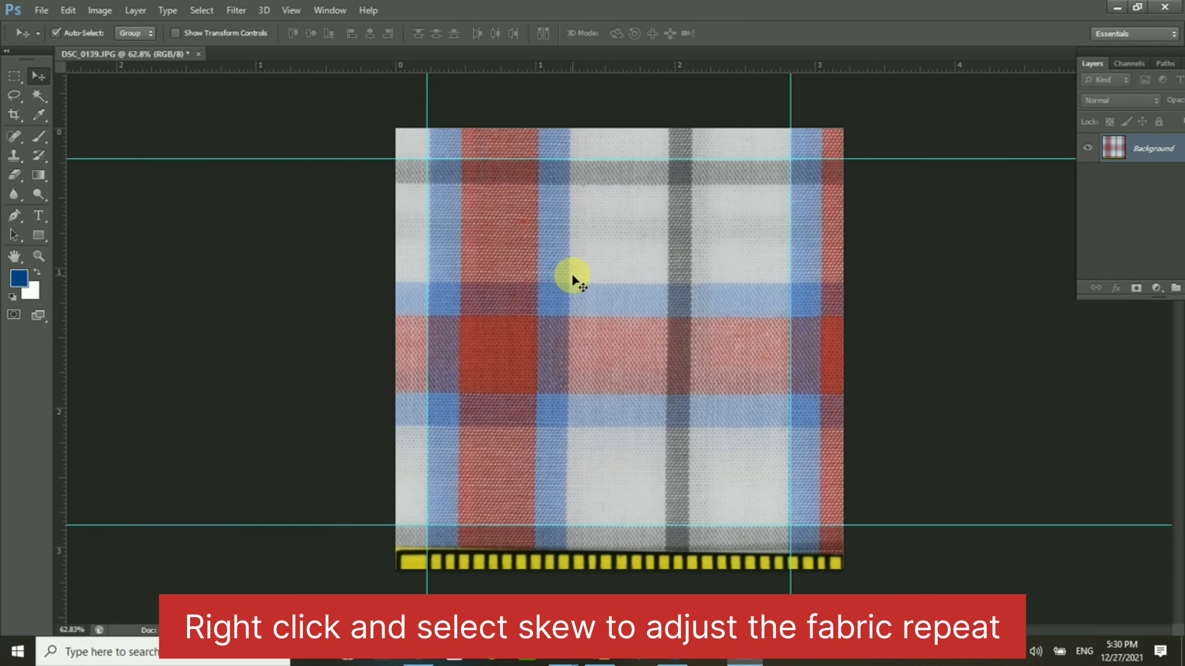
Skew the red plaid by dragging its corner handles until the stripes align with the guides.
key(ctrl+t)
right_click(575, 215)
click(589, 264)
scroll(397, 135, up, 3)
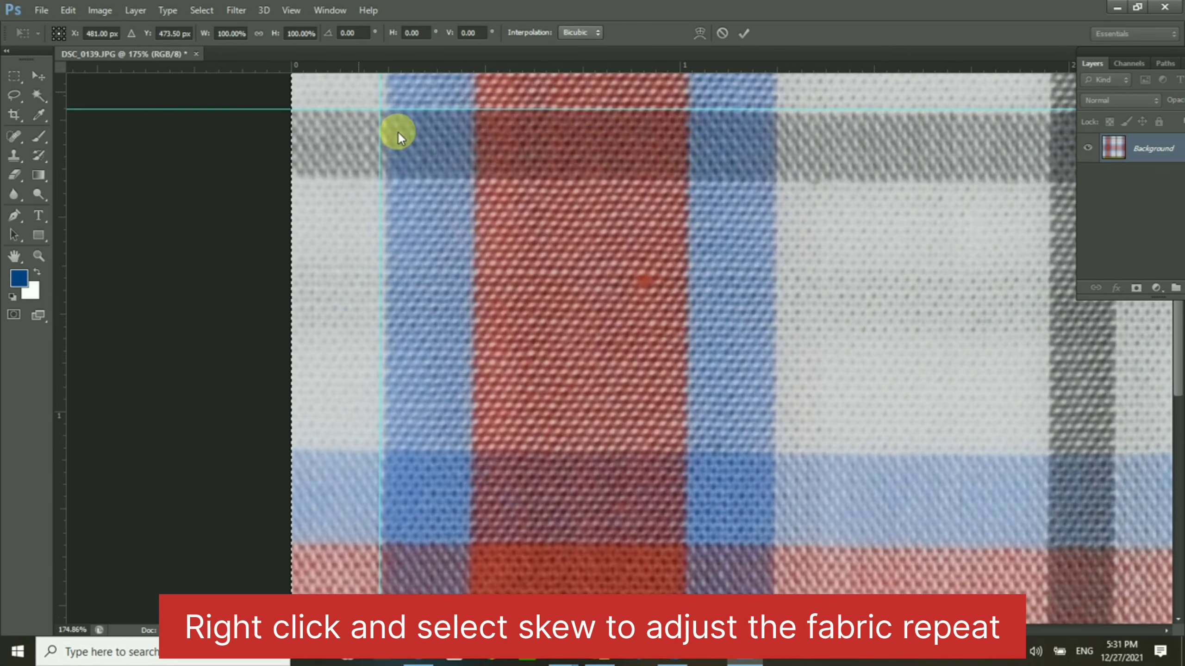
scroll(439, 170, down, 3)
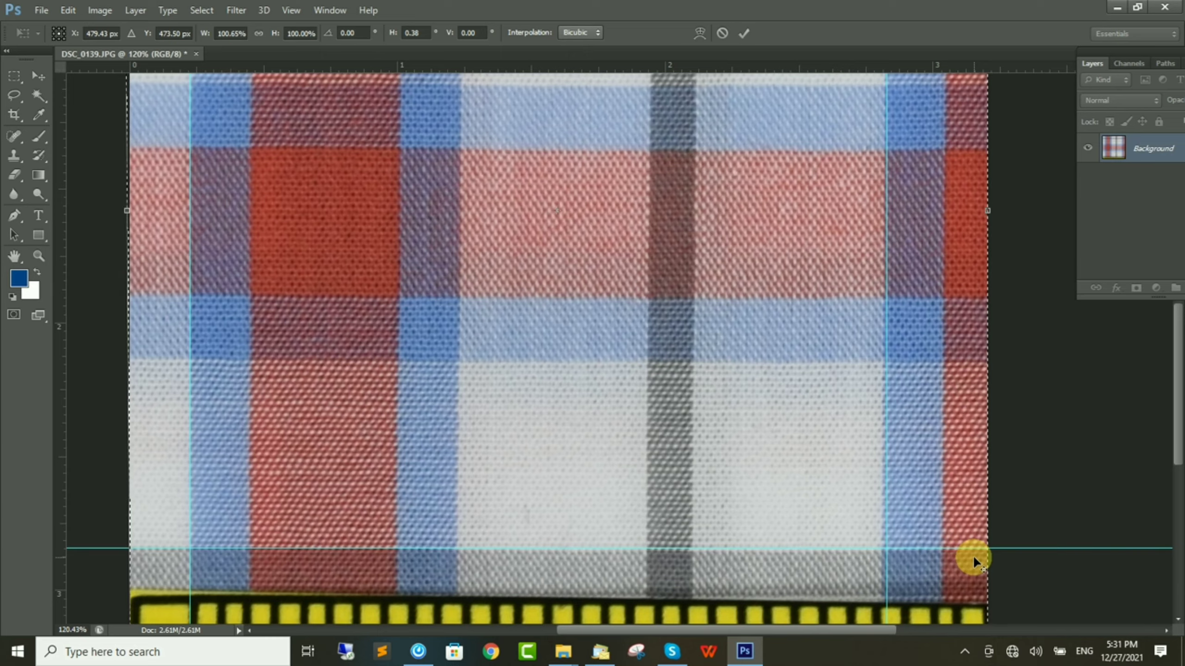
scroll(973, 556, up, 2)
scroll(1176, 397, down, 5)
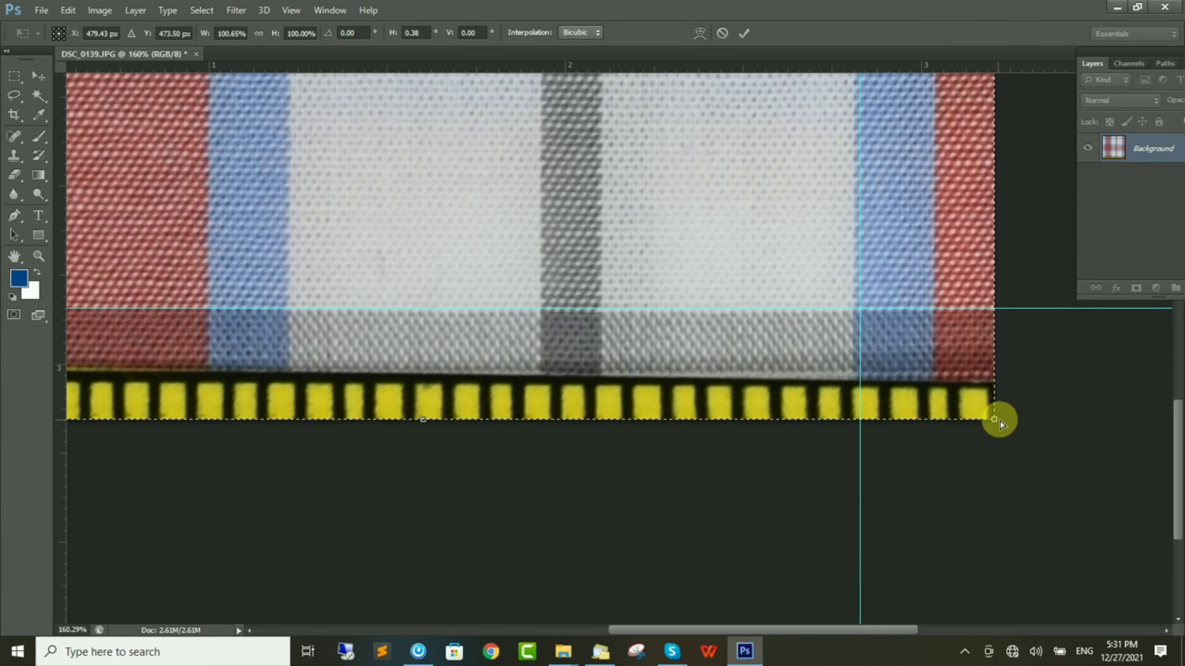
drag(994, 420, 1003, 422)
drag(1172, 462, 1170, 286)
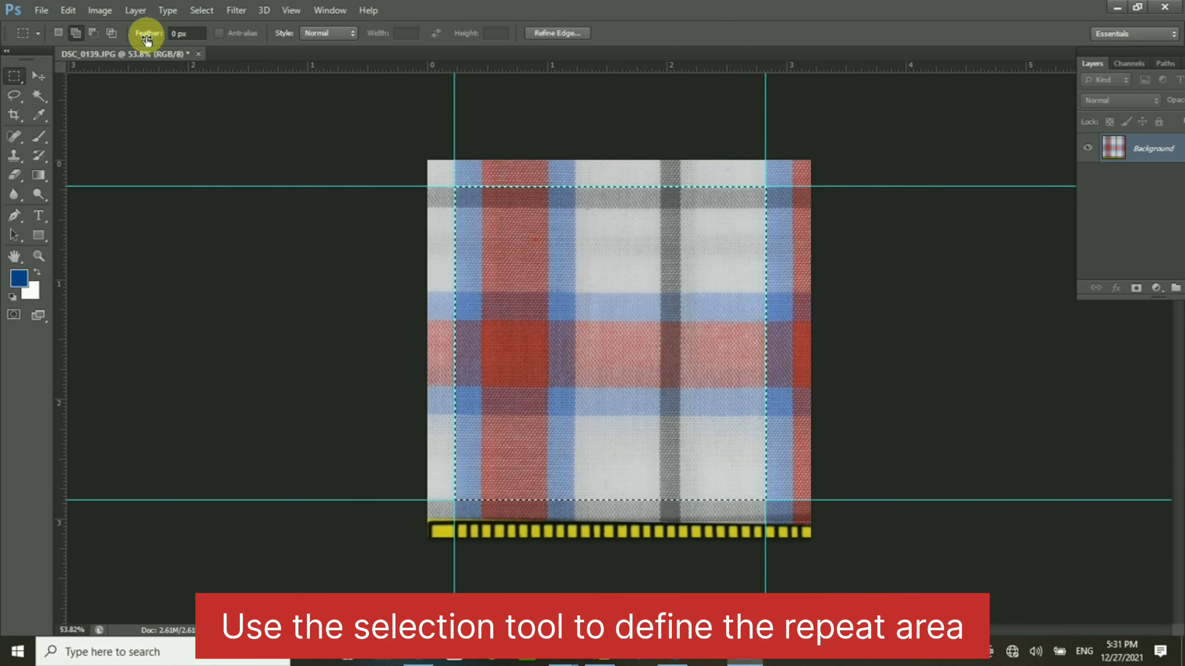
Crop the red plaid to the selected repeat and review its 2.607 × 2.627 inch document size.
click(100, 10)
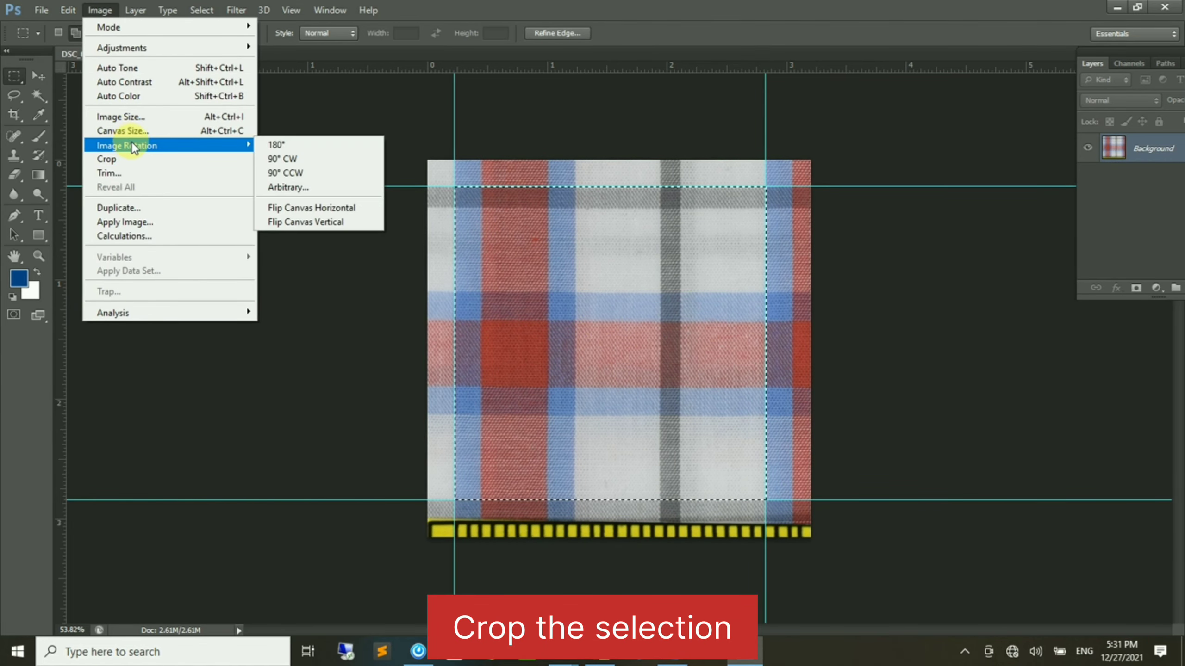
click(107, 159)
click(100, 10)
click(115, 111)
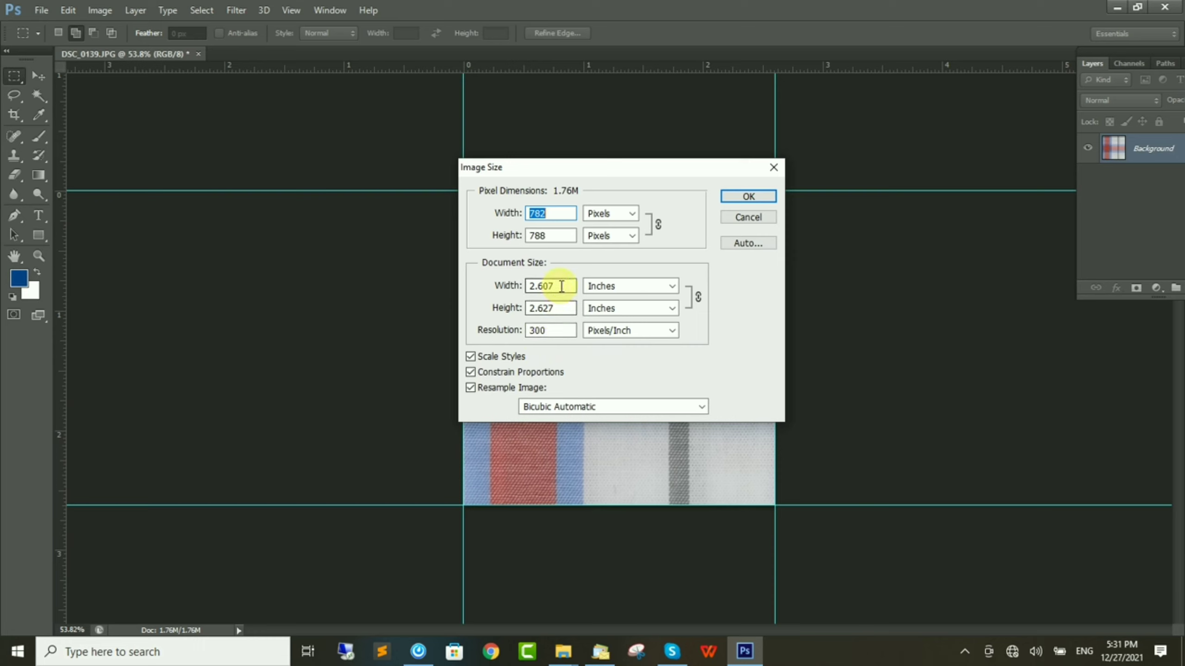
drag(559, 285, 498, 286)
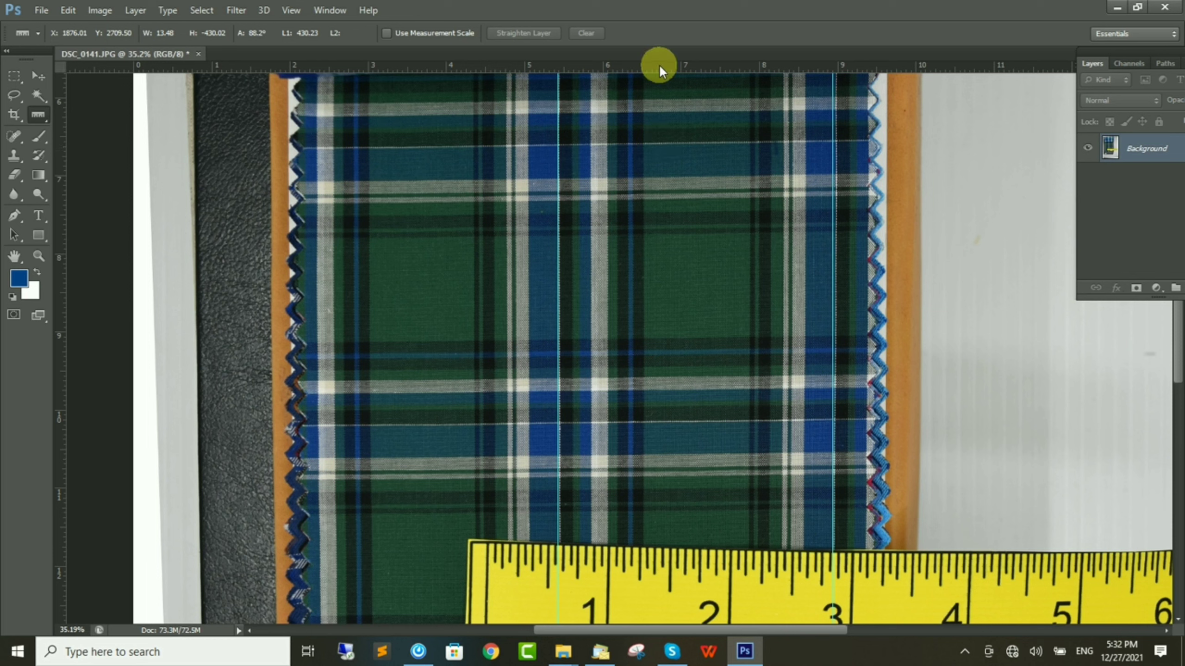
Place guides around one green plaid repeat, select the area between them, and crop to it.
mouse_move(659, 64)
mouse_down()
mouse_move(726, 515)
mouse_move(653, 211)
mouse_up()
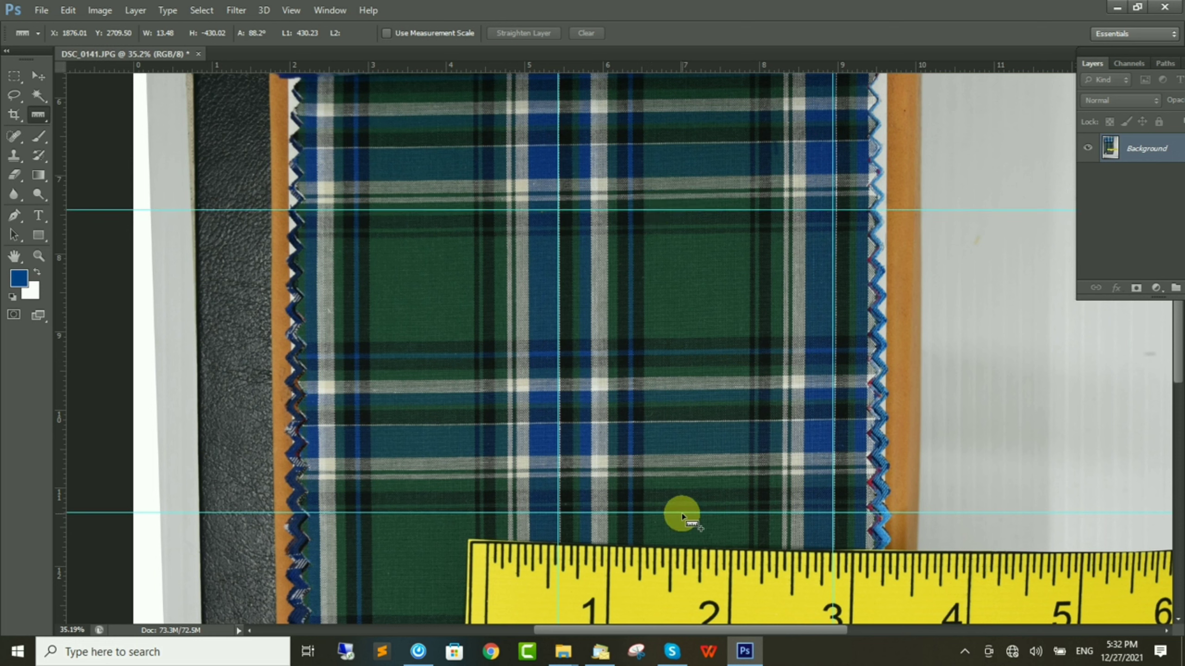
key(v)
drag(683, 511, 685, 489)
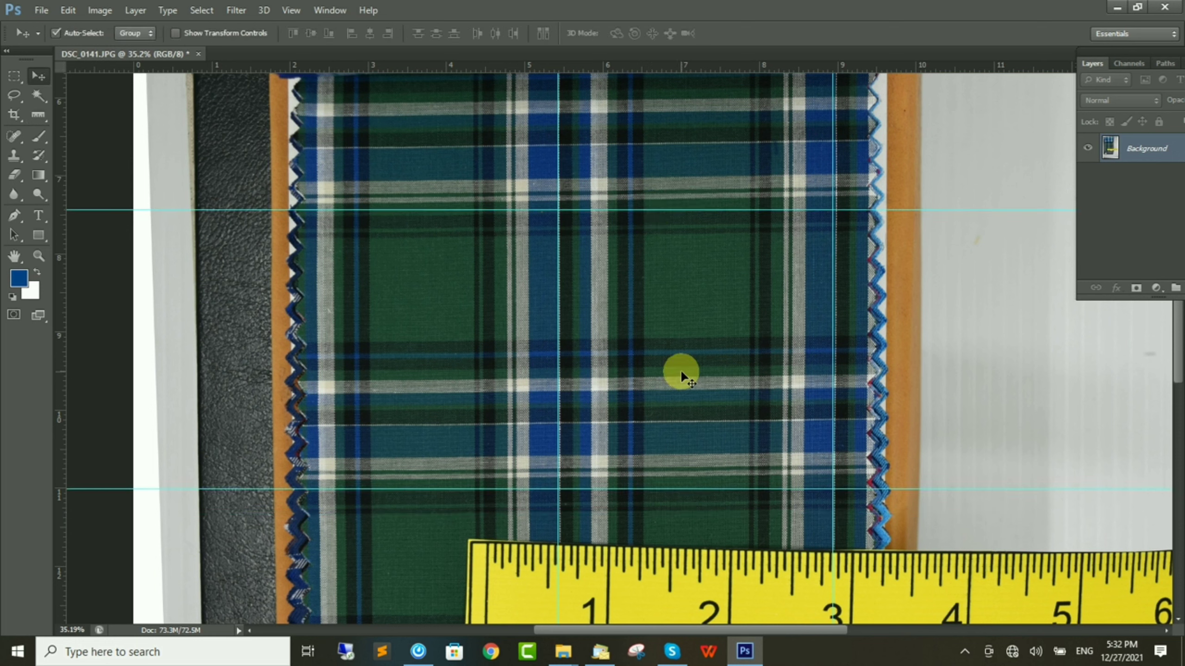
key(m)
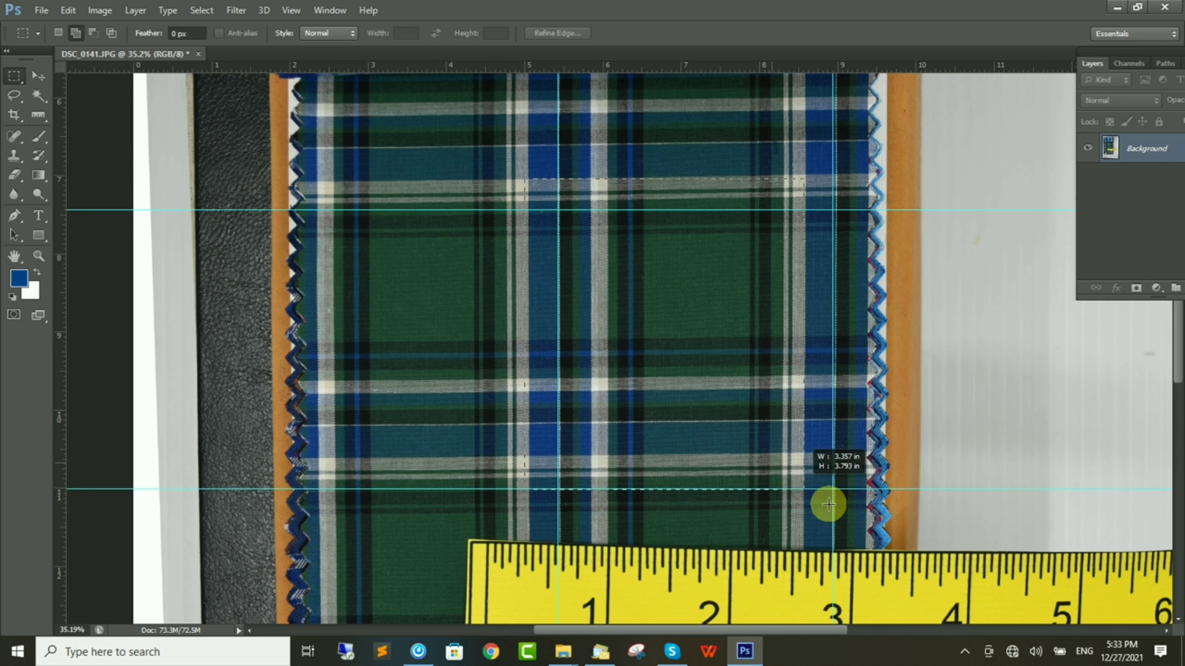
drag(558, 211, 864, 517)
click(100, 10)
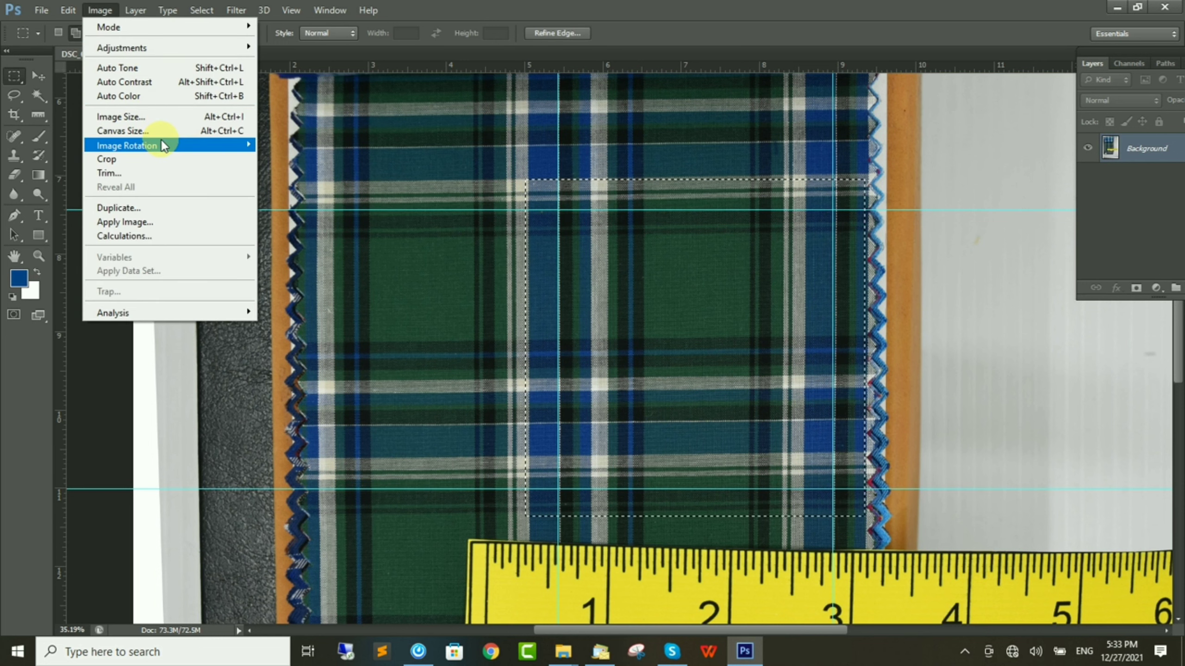
click(186, 159)
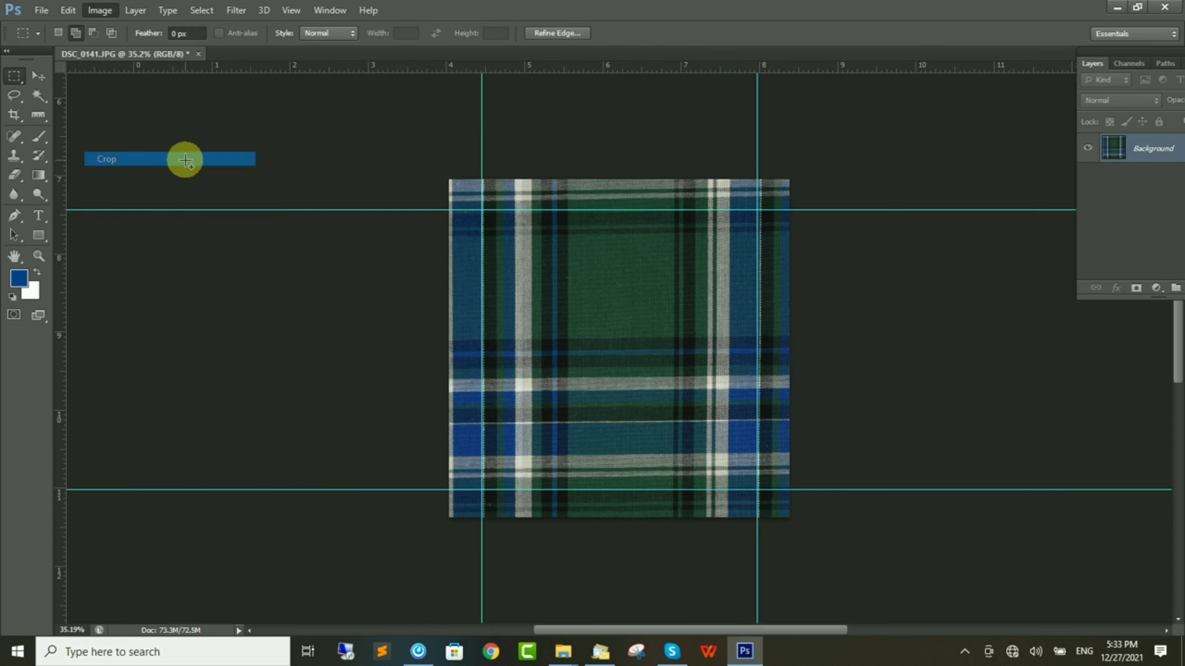
Put the green plaid into Skew mode and pull the top-left and right-side handles to straighten it.
key(ctrl+t)
right_click(616, 324)
click(624, 325)
scroll(497, 233, up, 3)
scroll(585, 215, up, 2)
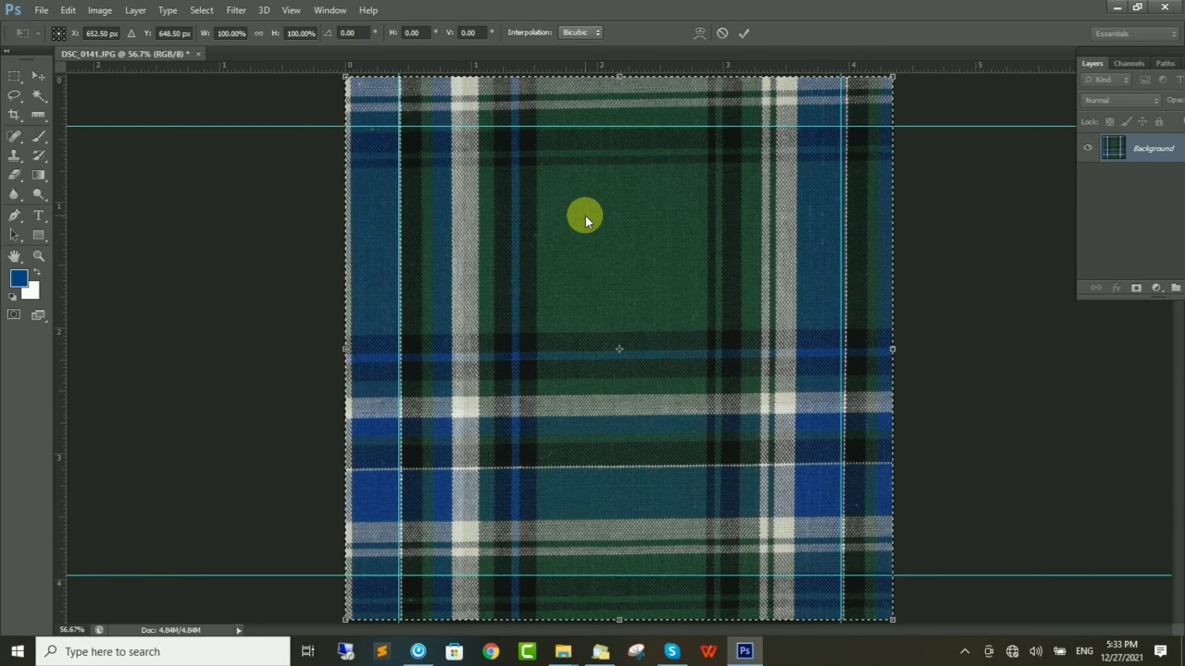
right_click(585, 215)
click(370, 125)
scroll(370, 125, up, 3)
scroll(537, 244, down, 2)
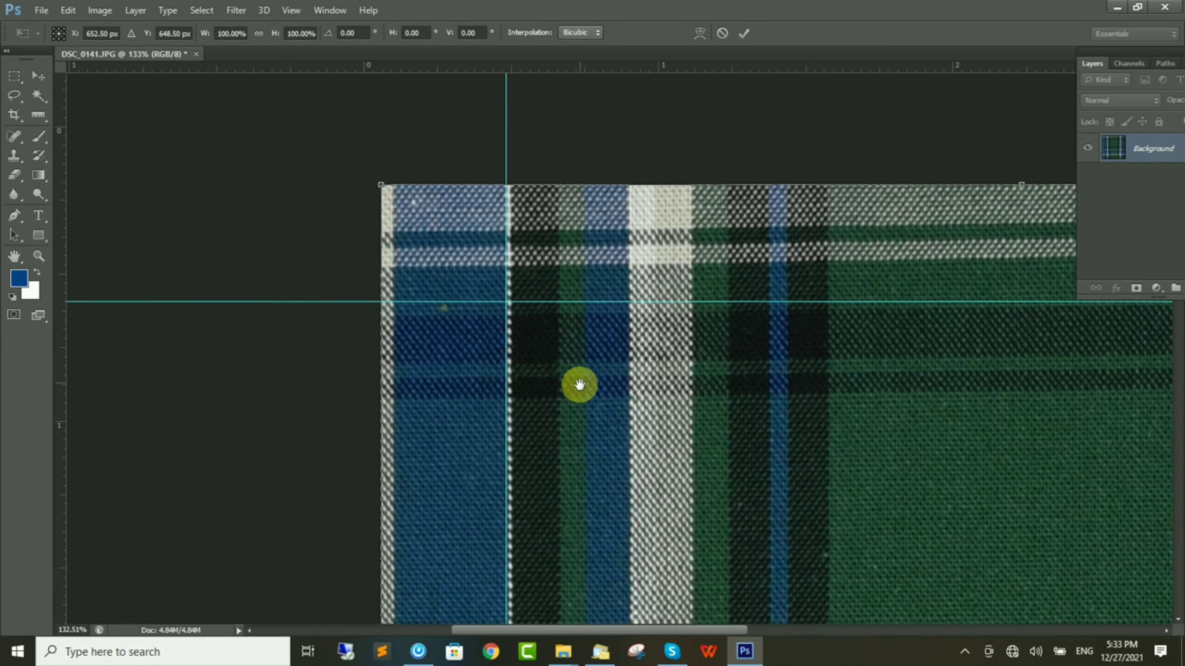
scroll(342, 156, up, 3)
drag(334, 136, 335, 120)
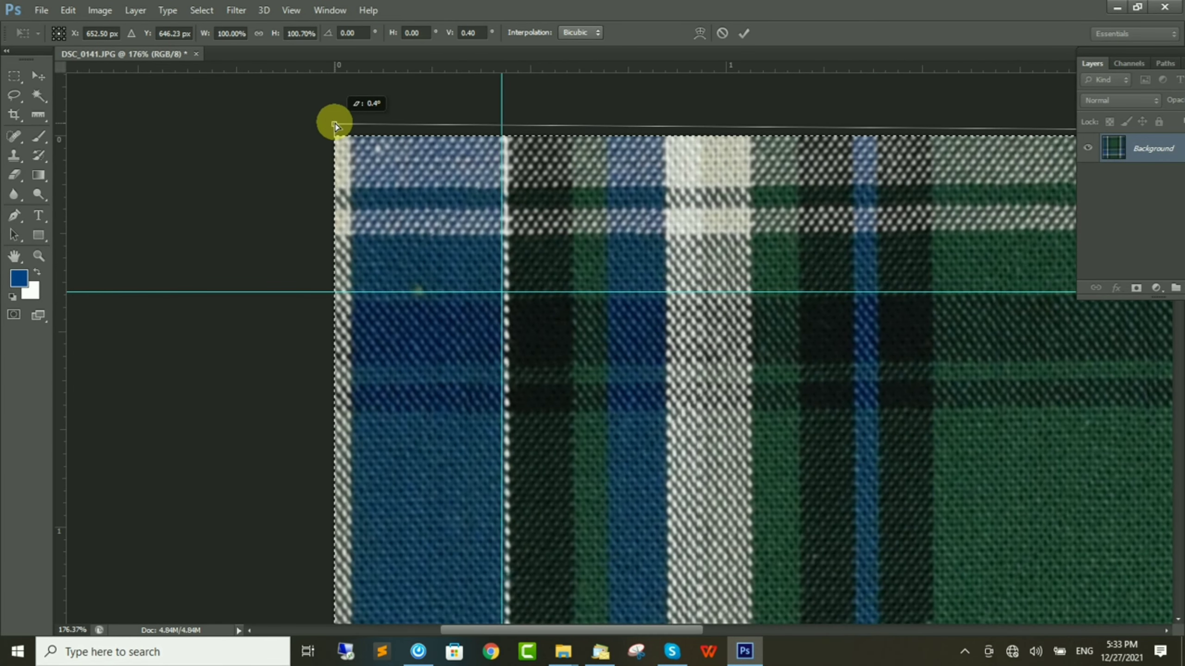
scroll(669, 308, down, 3)
scroll(669, 310, down, 3)
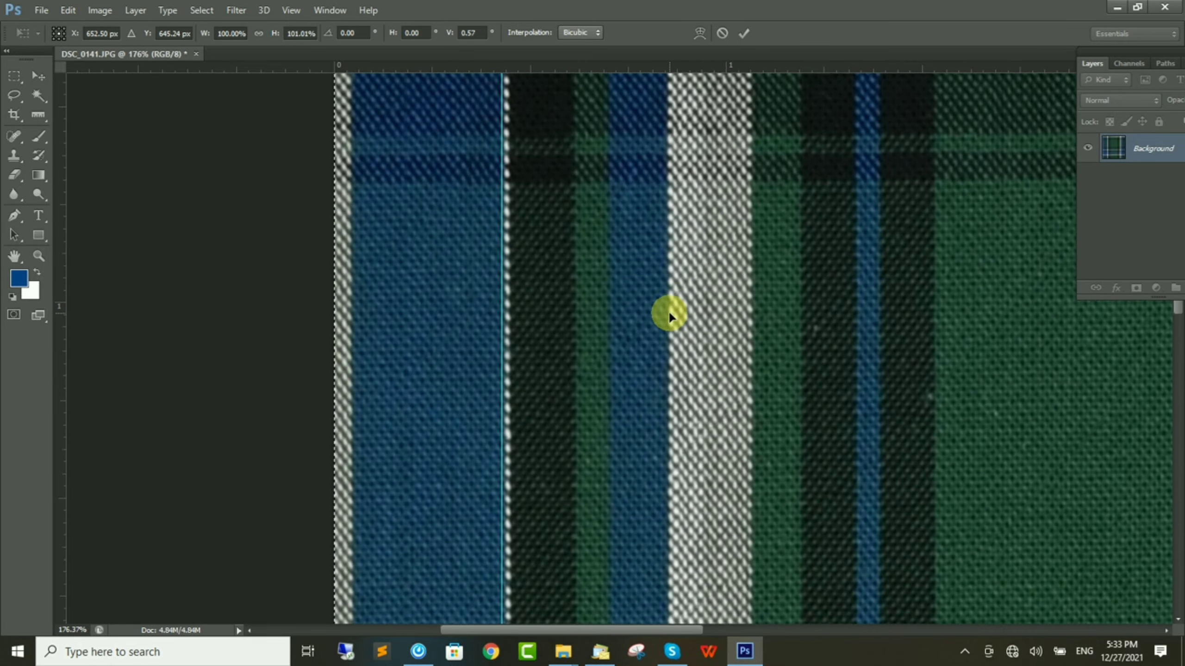
scroll(1166, 367, down, 1)
drag(1175, 368, 1172, 529)
Adjust the bottom-left, bottom-right and top corners to level the stripes, then commit the skew.
drag(334, 486, 325, 490)
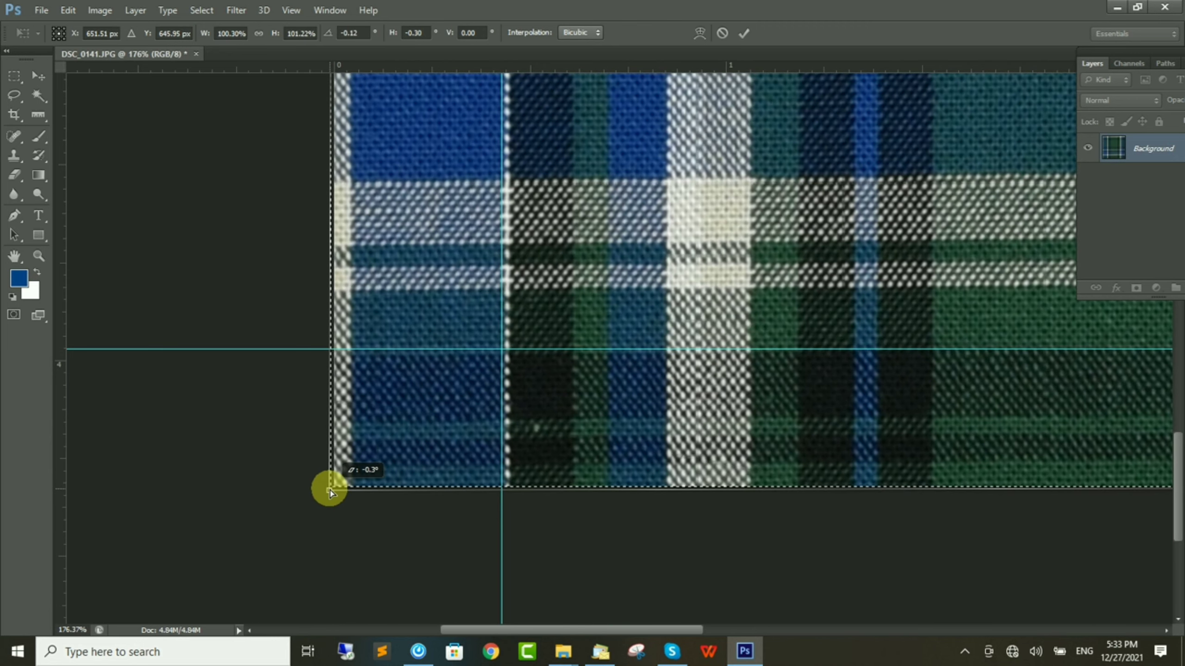
drag(796, 416, 481, 429)
drag(699, 486, 703, 502)
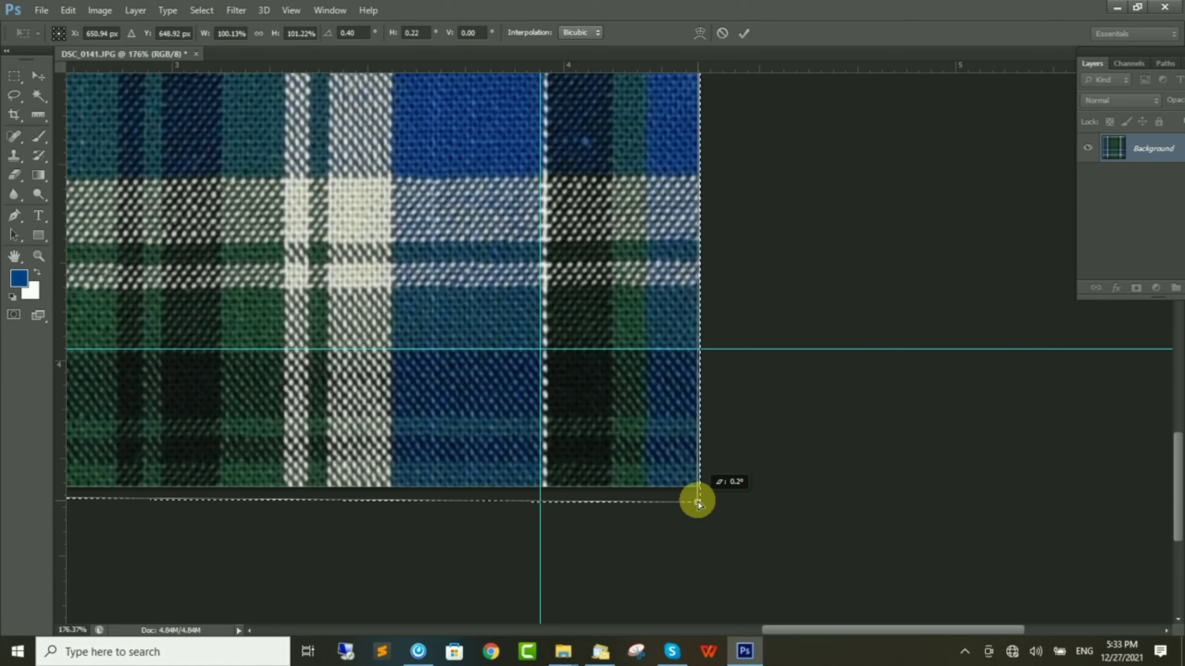
scroll(570, 133, up, 5)
scroll(570, 133, up, 5)
scroll(555, 397, up, 5)
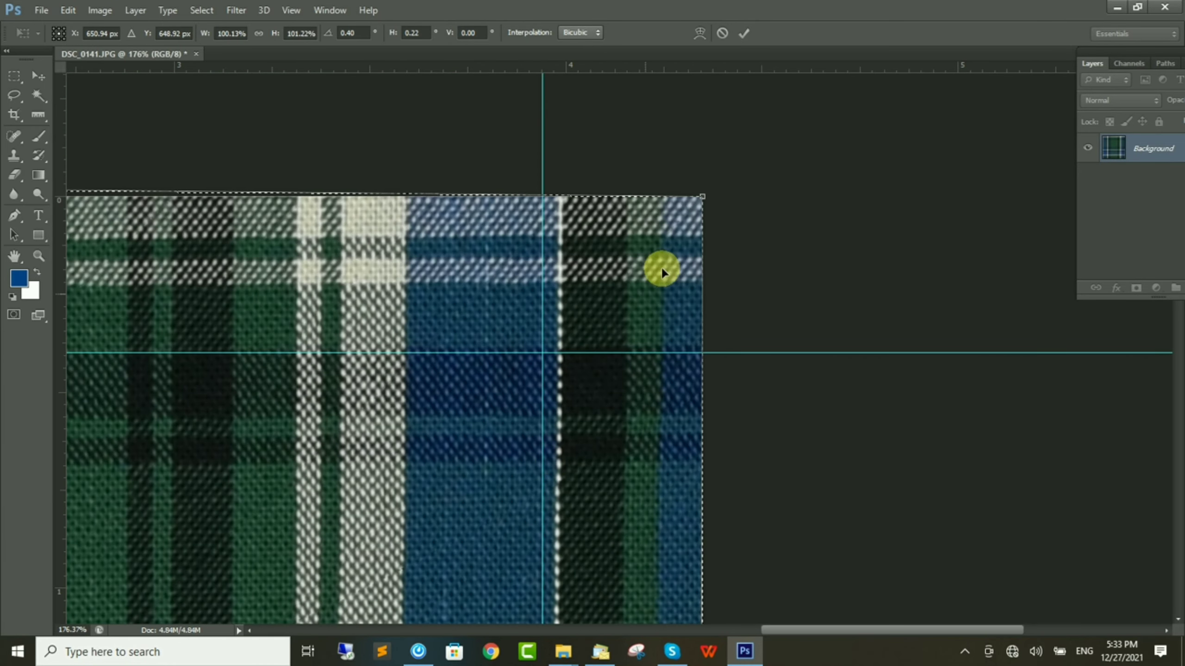
drag(702, 199, 685, 211)
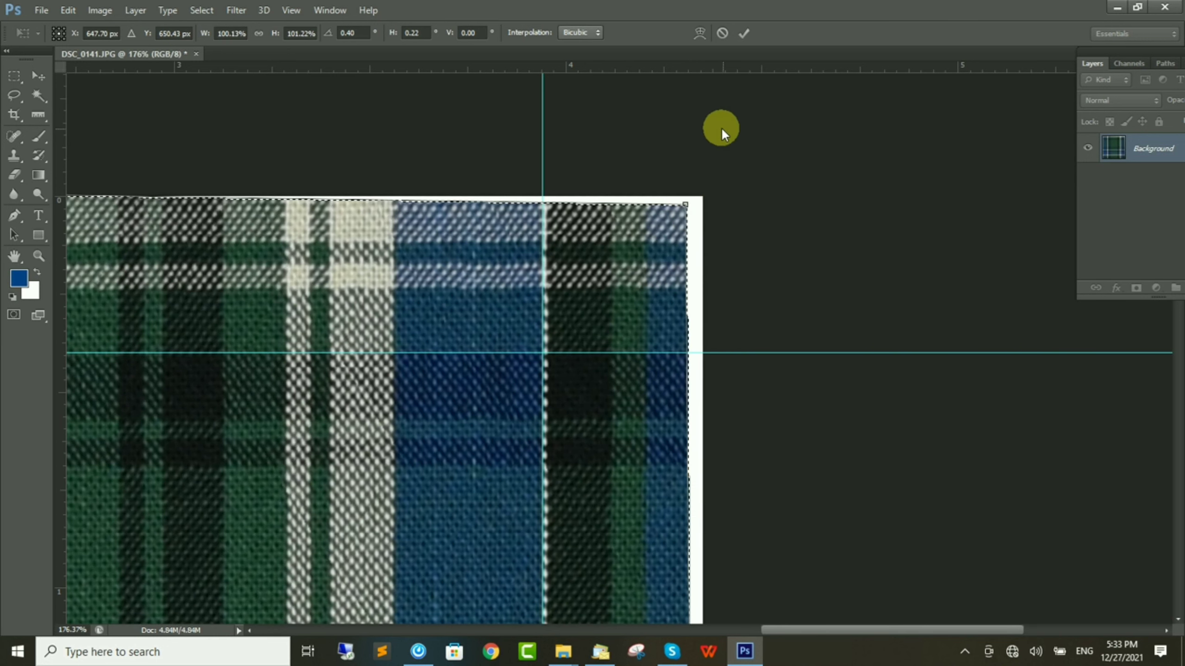
click(744, 33)
scroll(542, 299, down, 3)
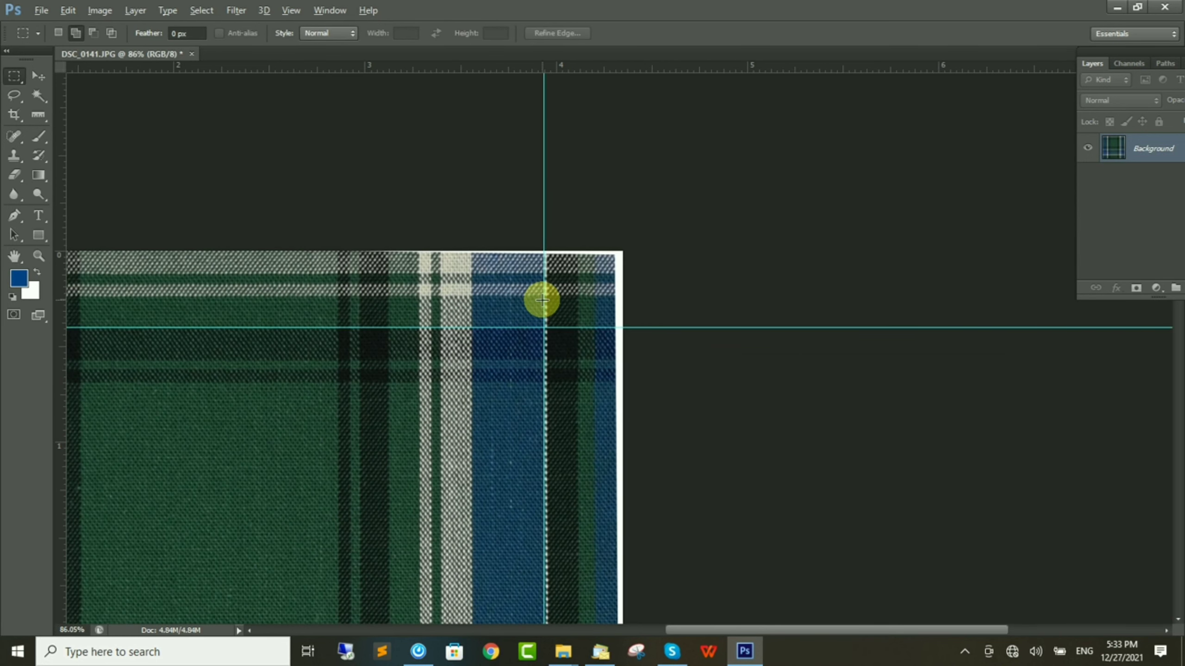
scroll(542, 298, down, 3)
Select one repeat of the straightened green plaid and crop the image to it.
mouse_move(436, 172)
mouse_down()
mouse_move(713, 431)
mouse_move(828, 561)
mouse_up()
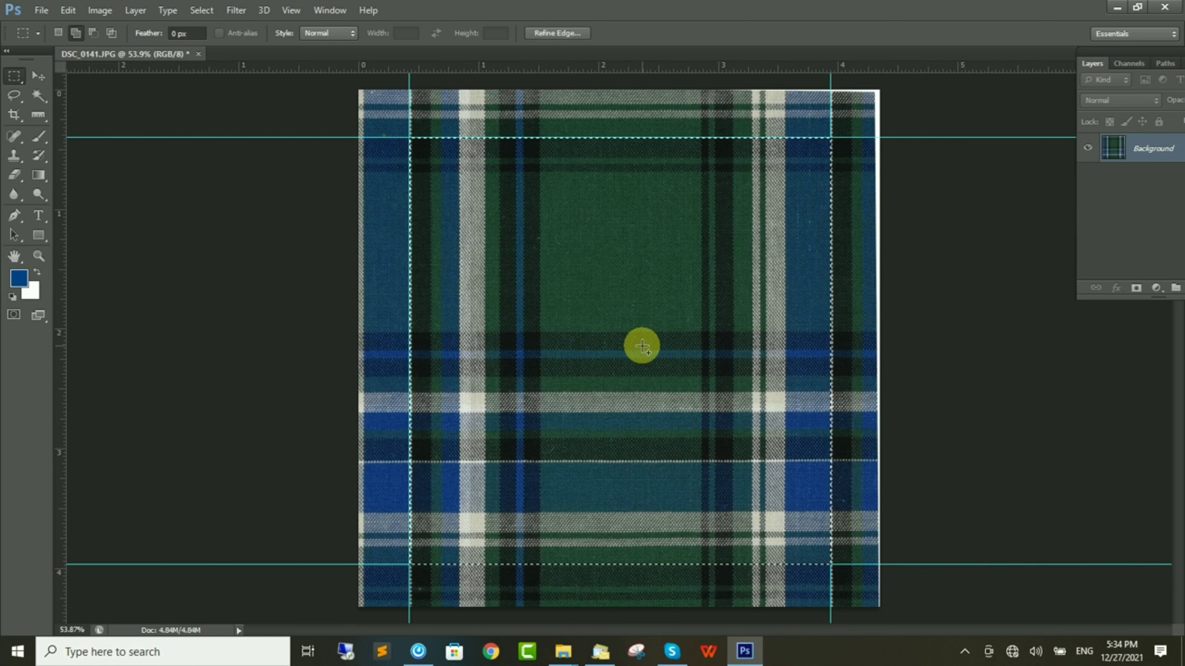
click(100, 9)
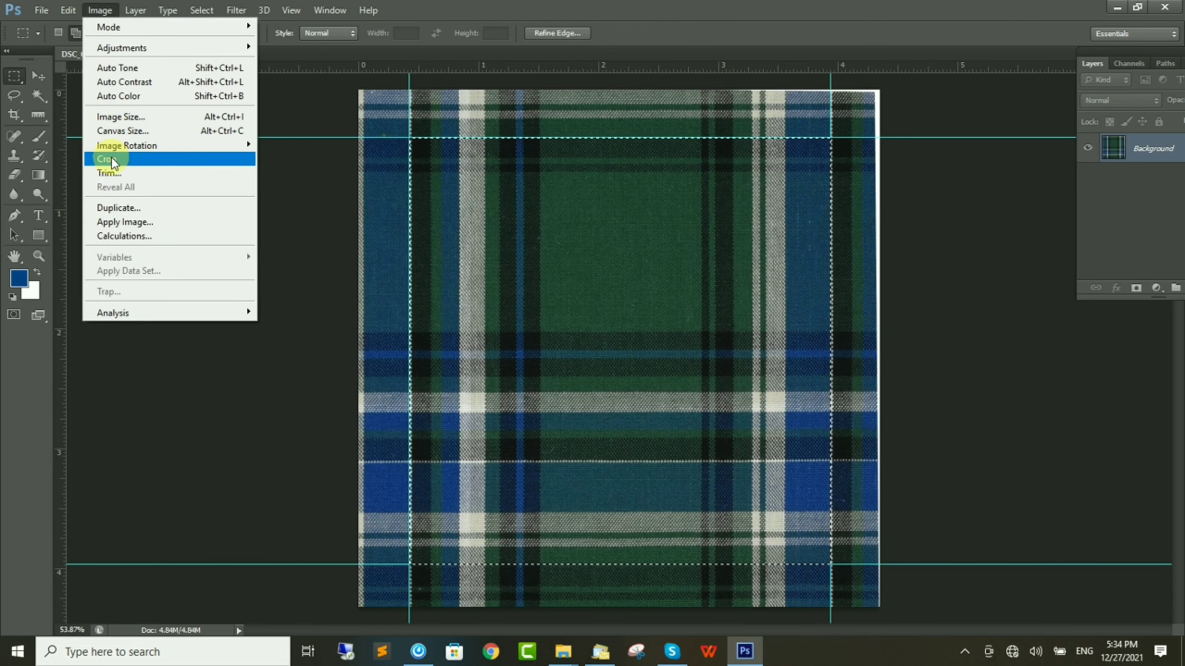
click(103, 154)
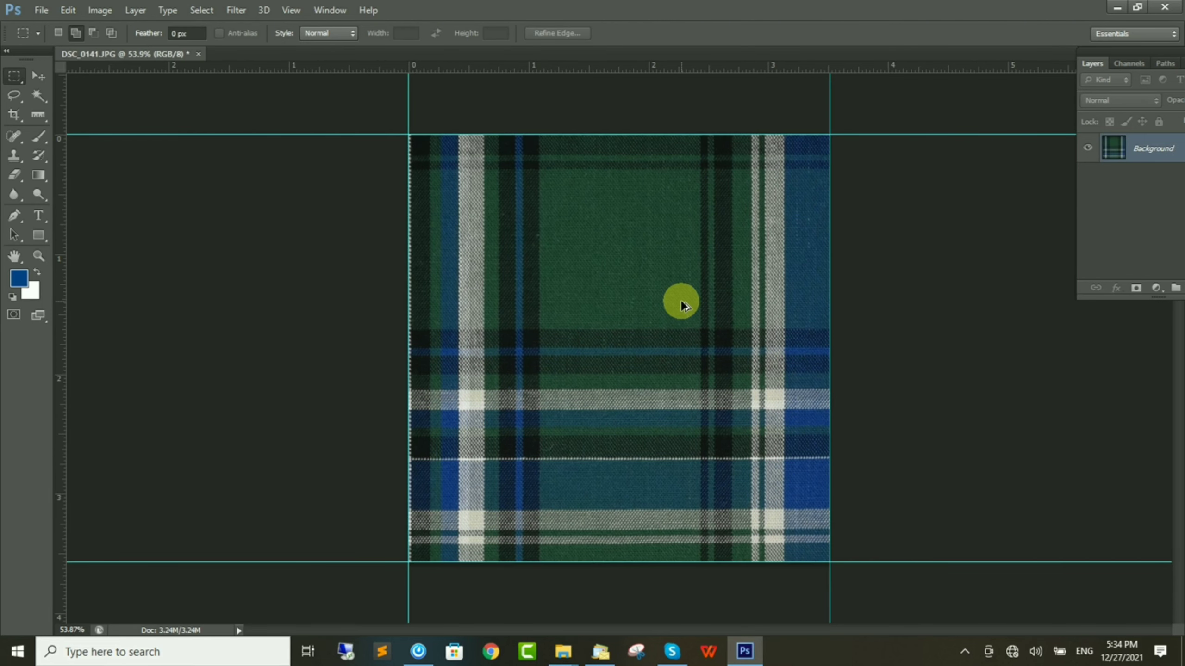
Resize the image to a 2-inch document width (600 × 610 pixels).
key(ctrl+alt+i)
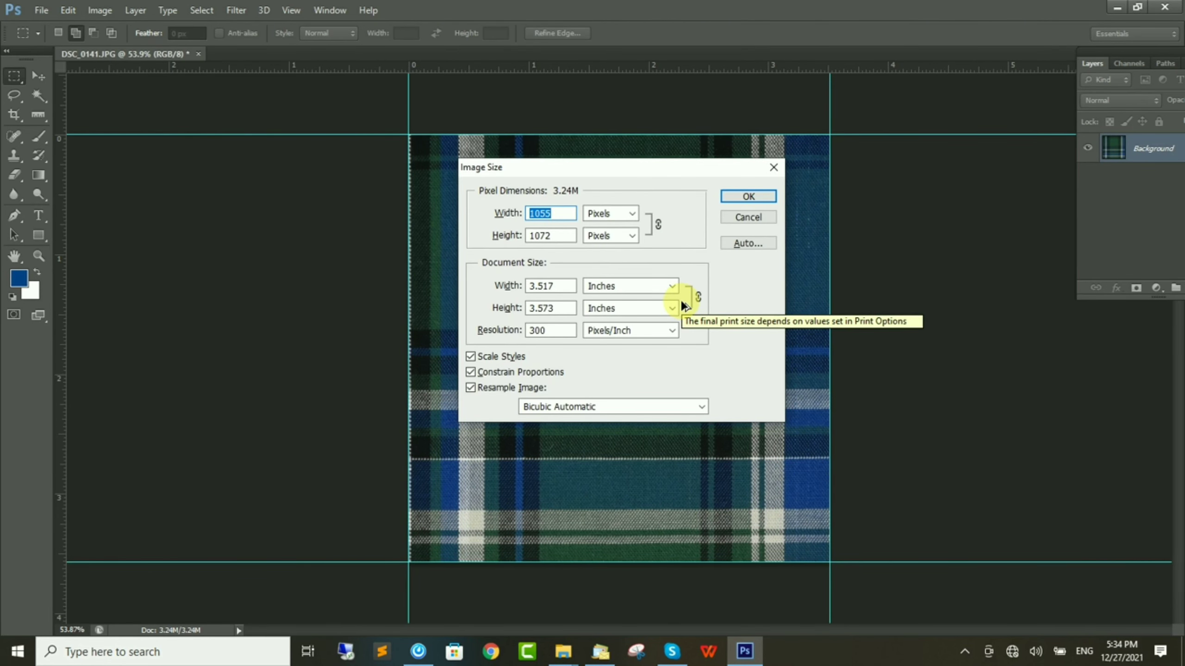
click(552, 287)
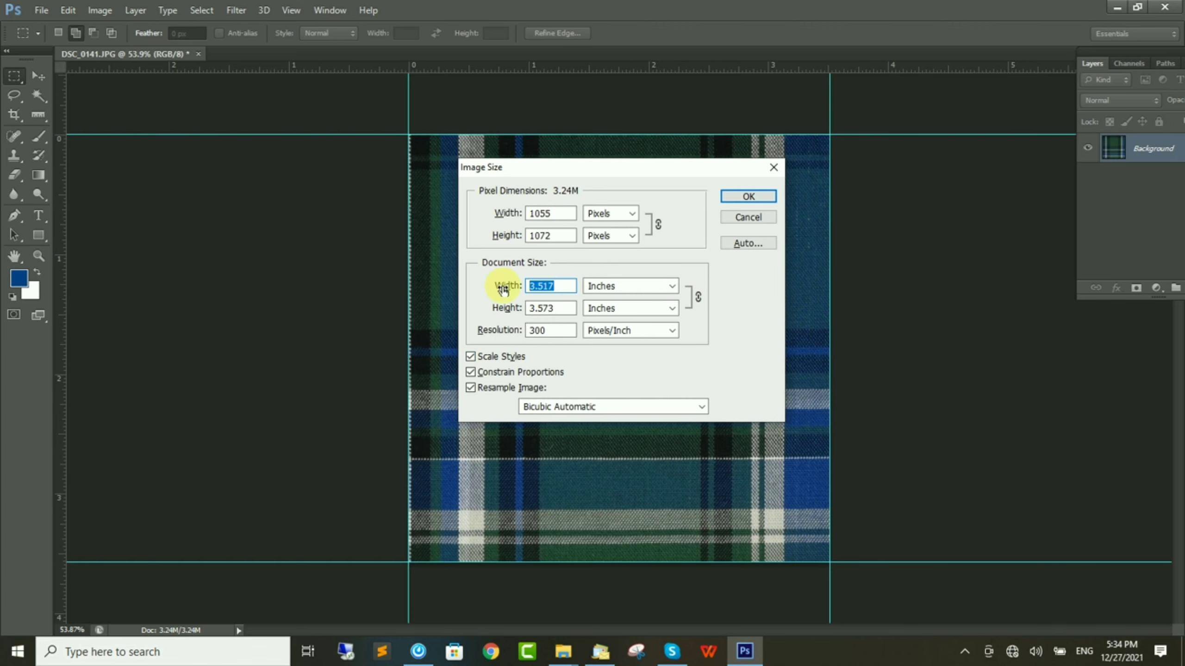
text(2.3)
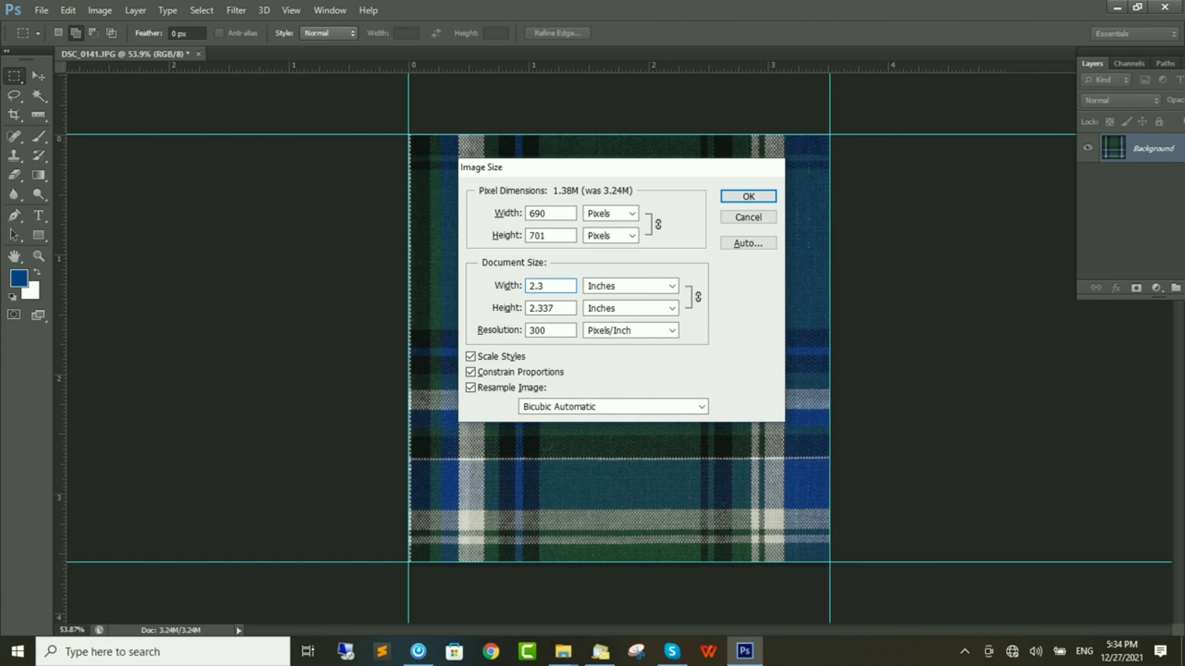
key(Return)
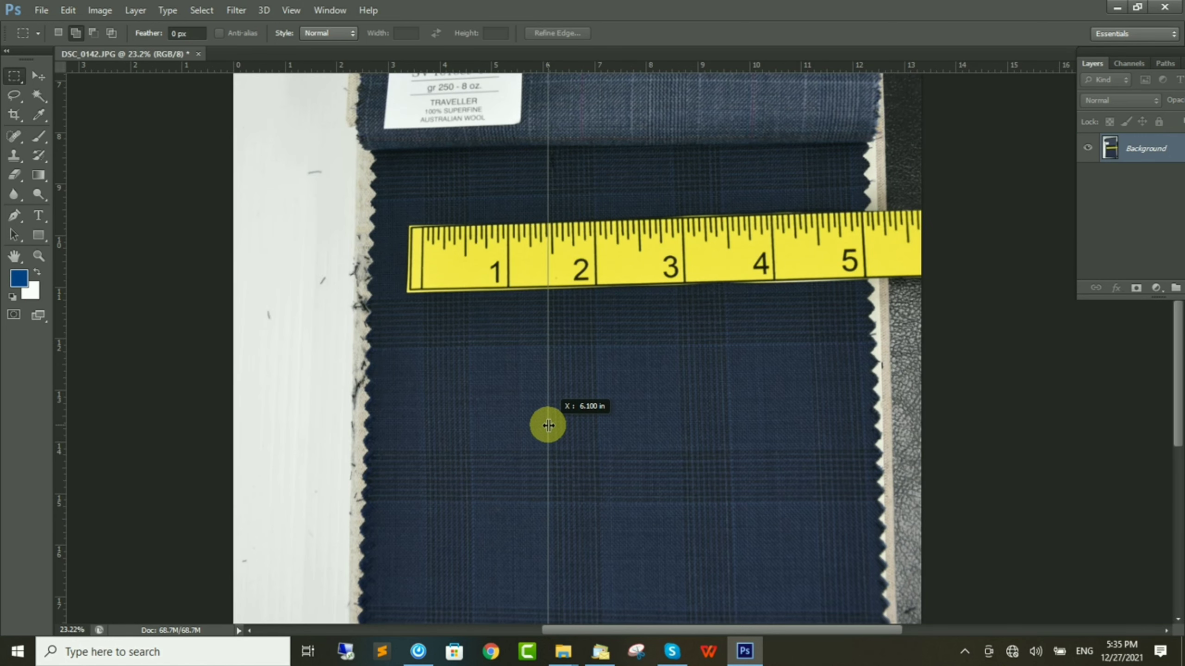
Place two vertical and two horizontal guides around one navy fabric repeat.
drag(191, 310, 550, 423)
drag(59, 339, 678, 487)
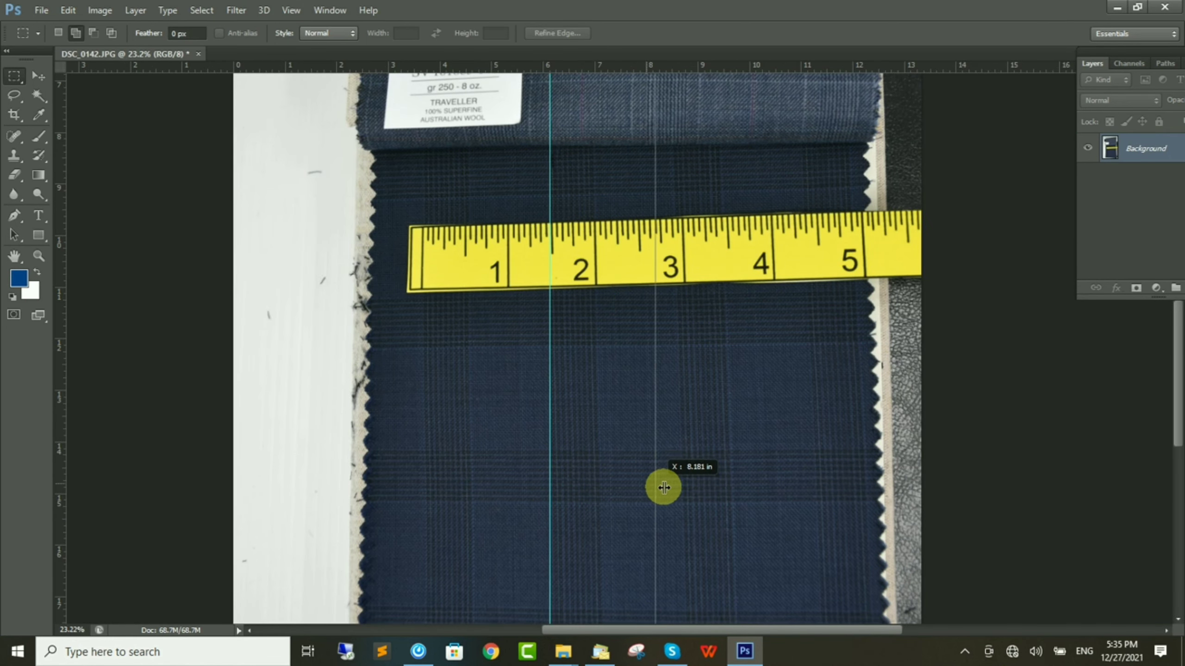
scroll(679, 410, up, 1)
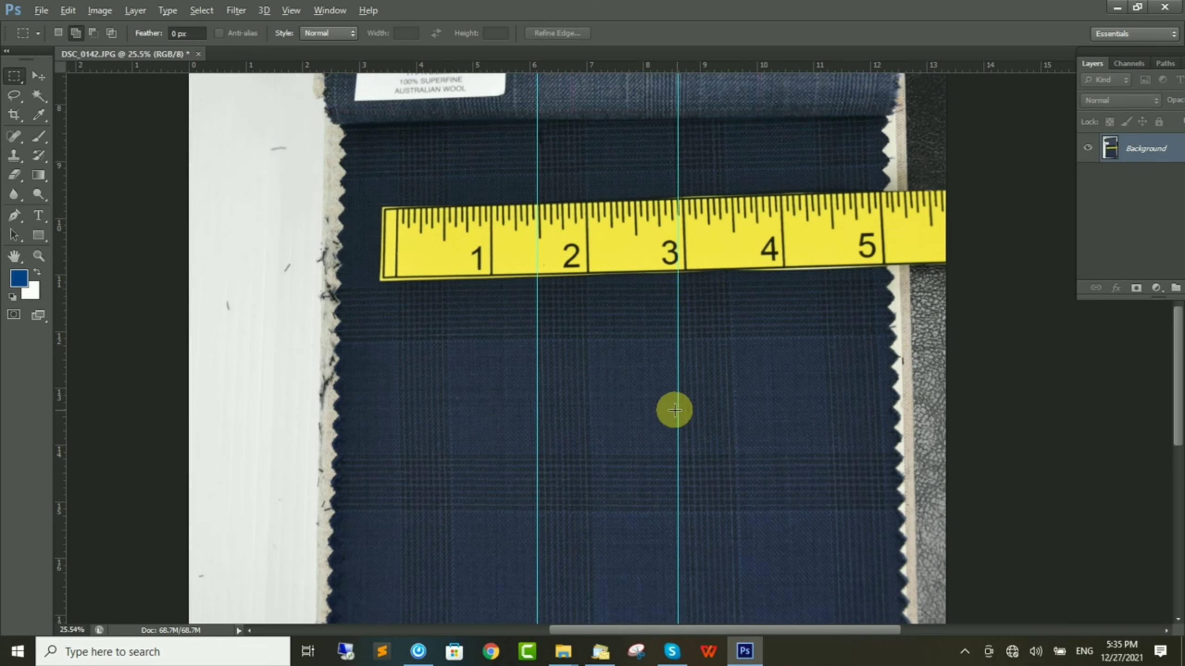
drag(575, 73, 669, 342)
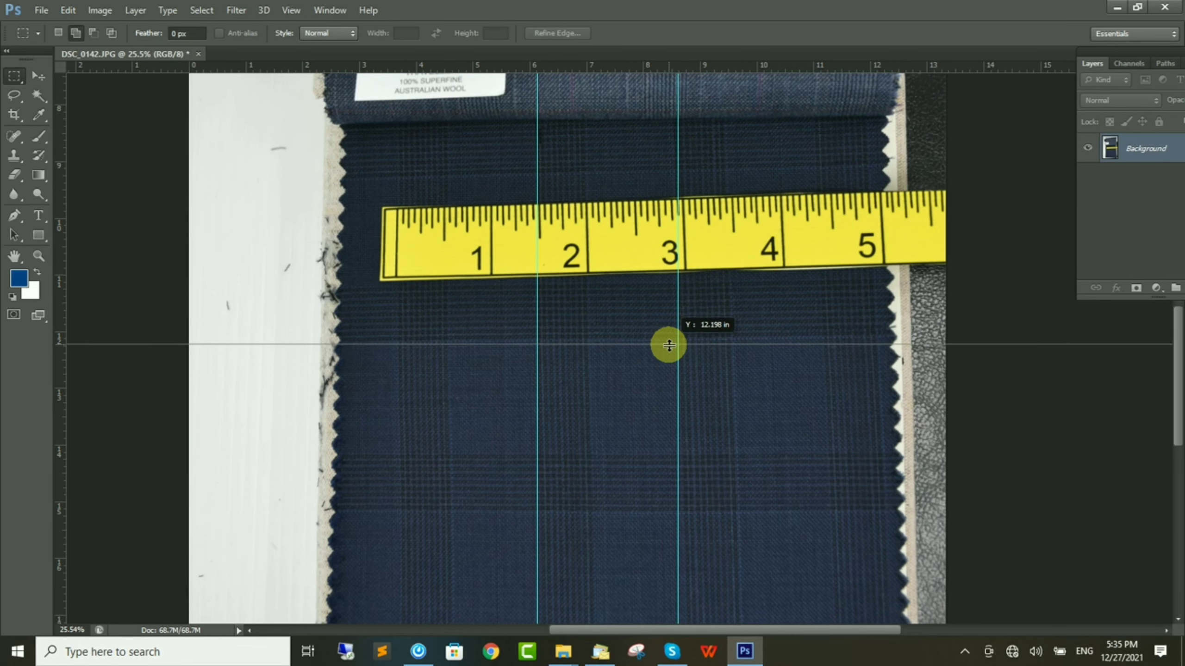
drag(611, 76, 608, 514)
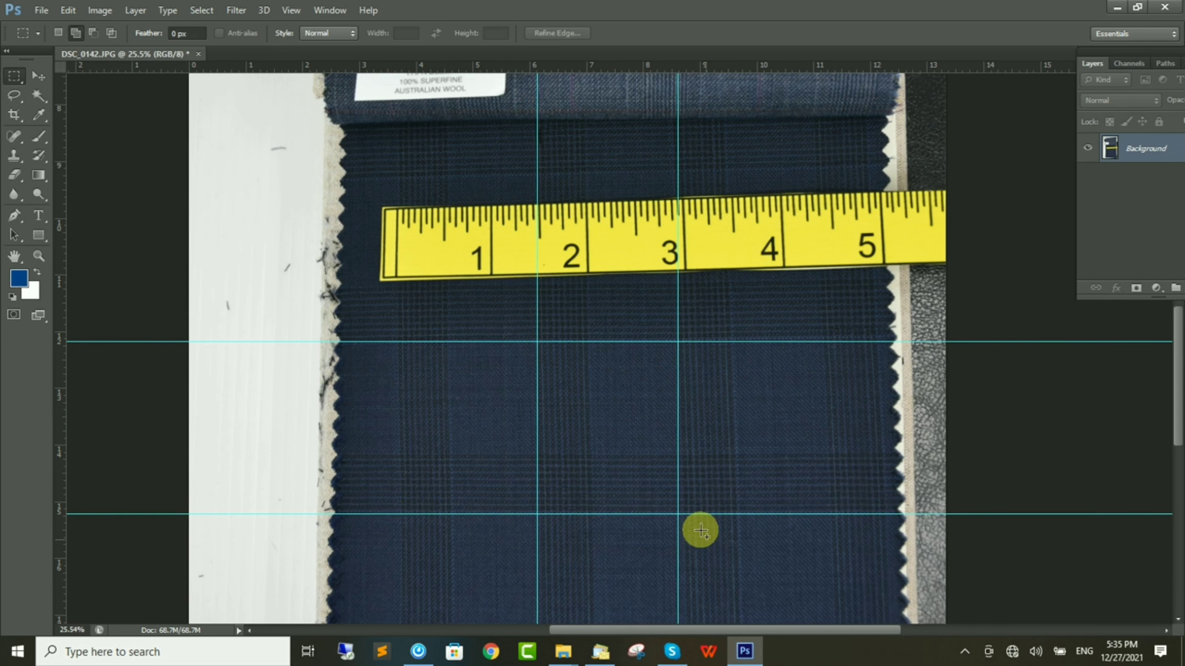
Select the area inside the guides and crop the navy photo to it.
drag(502, 310, 709, 546)
click(99, 10)
click(120, 159)
Put the navy fabric into Skew mode and slant its bottom edge left.
scroll(607, 344, up, 3)
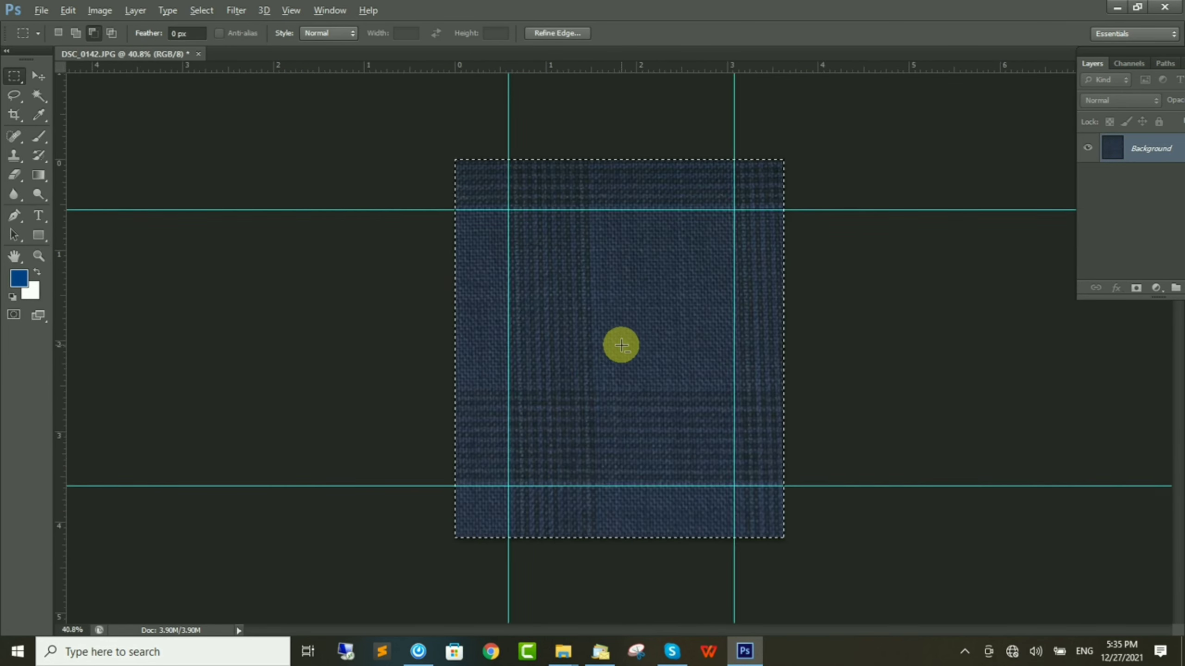
scroll(618, 344, up, 3)
key(ctrl+t)
right_click(620, 347)
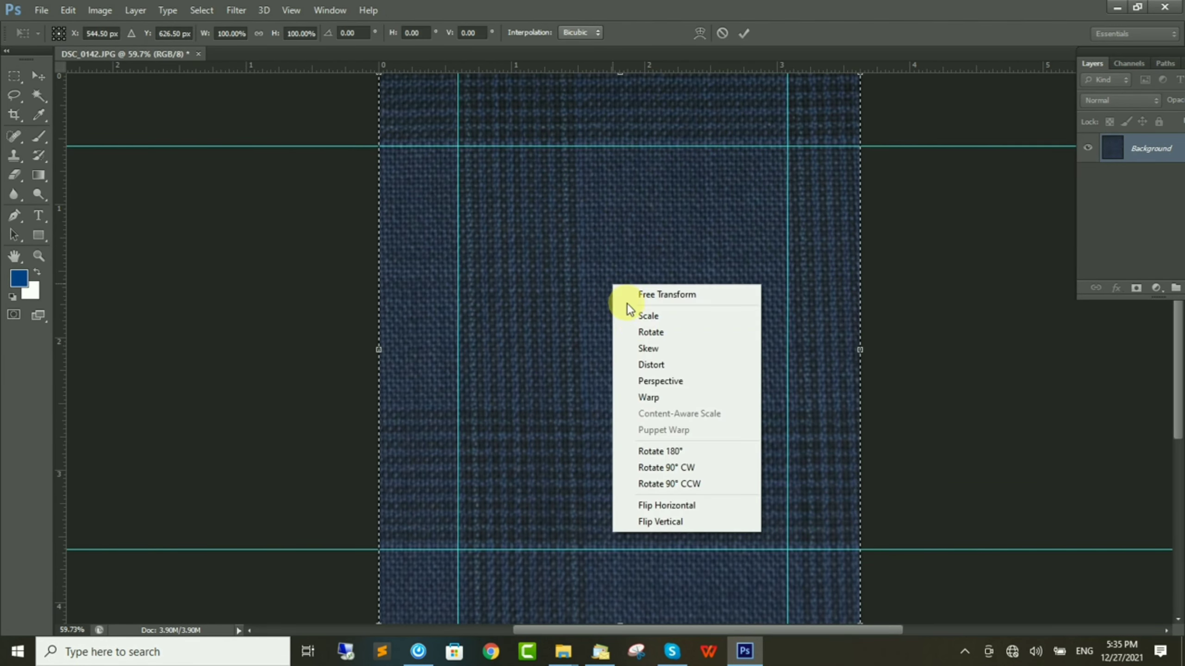
click(646, 349)
right_click(618, 317)
click(644, 379)
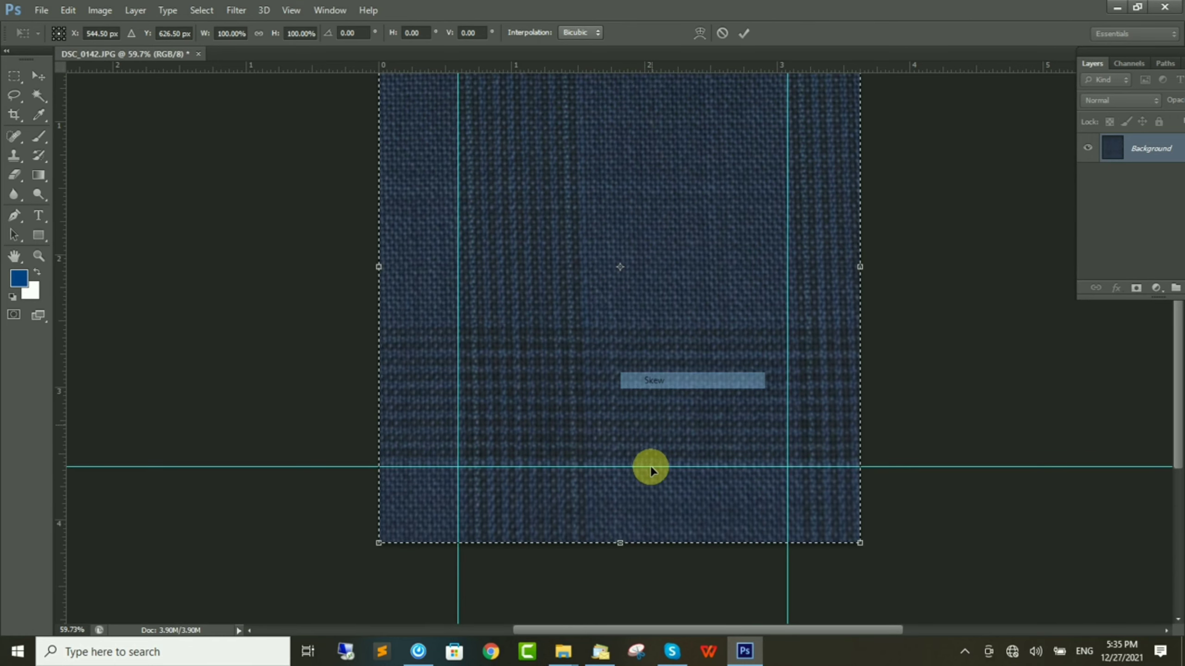
drag(617, 544, 611, 547)
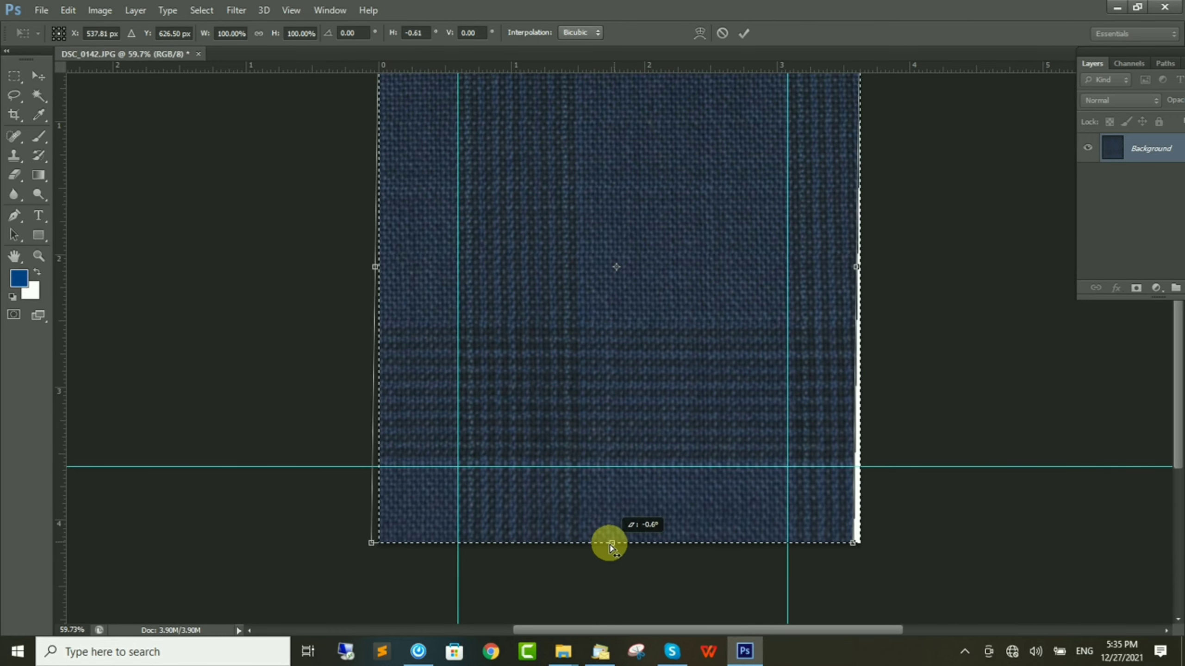
Skew the bottom edge further, nudge the top-left corner, commit the skew, and deselect.
right_click(676, 352)
click(719, 415)
drag(856, 544, 841, 543)
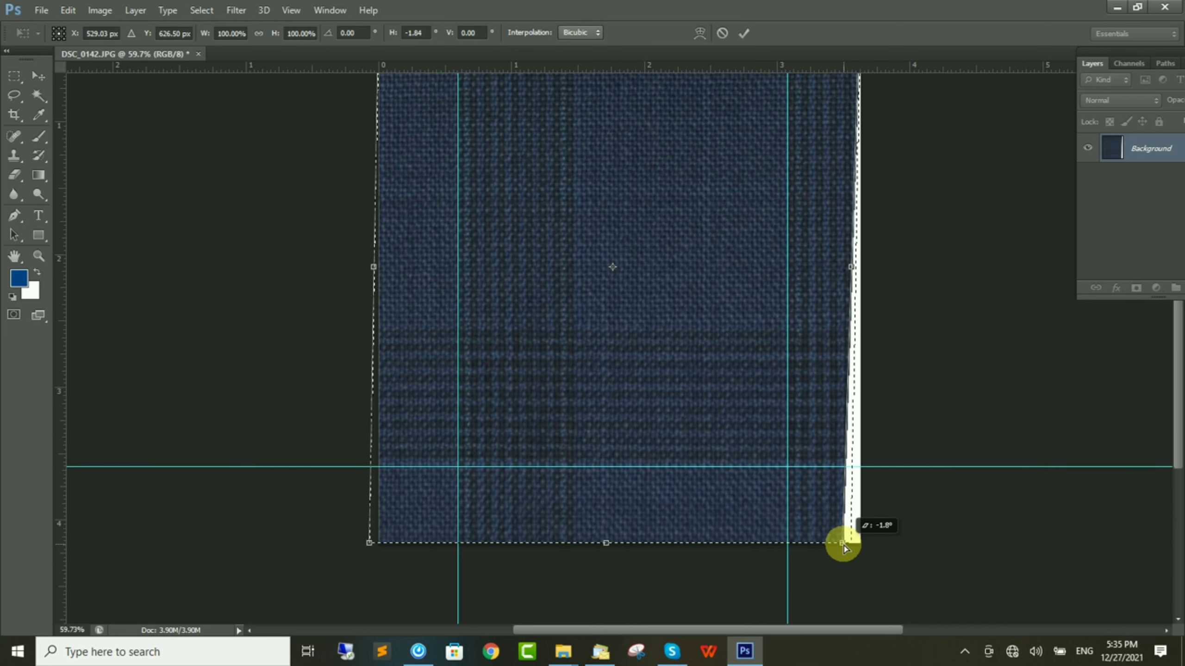
scroll(703, 303, up, 5)
scroll(704, 298, up, 1)
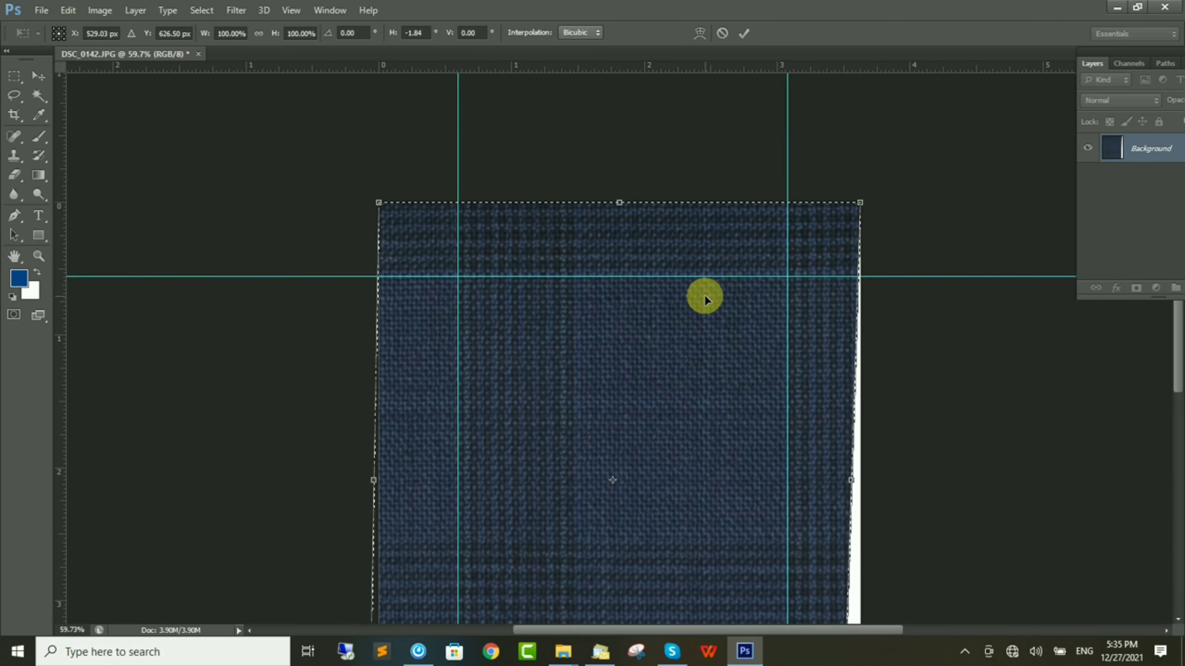
alt+scroll(520, 267, up, 1)
drag(351, 206, 354, 208)
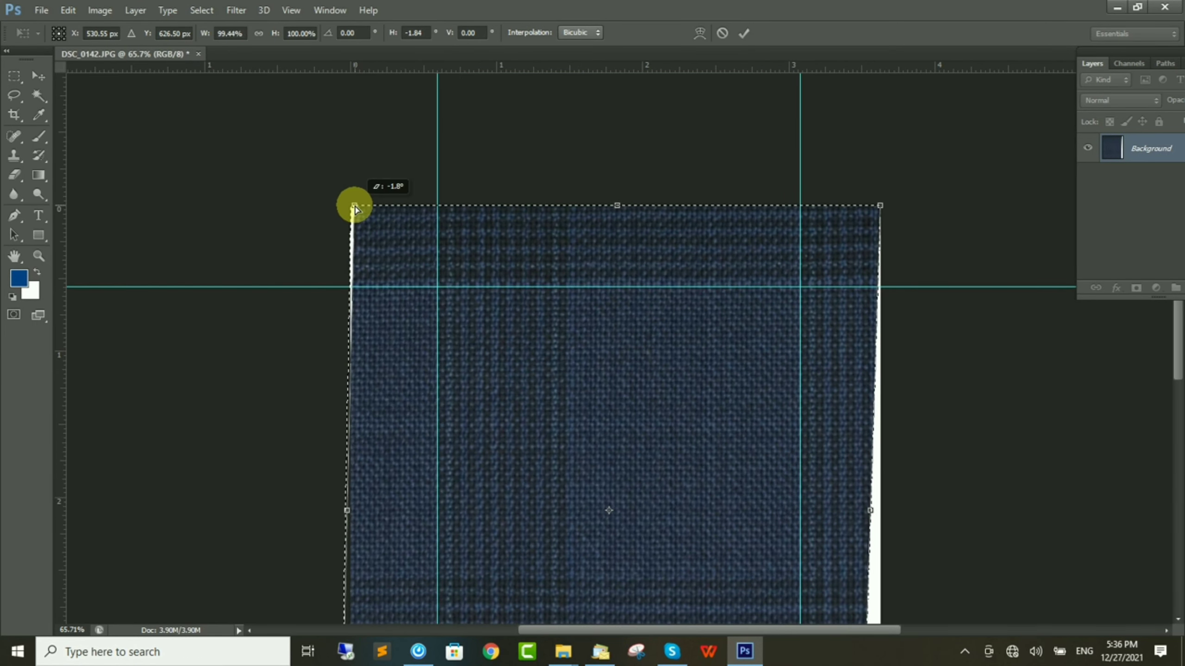
click(743, 33)
key(ctrl+d)
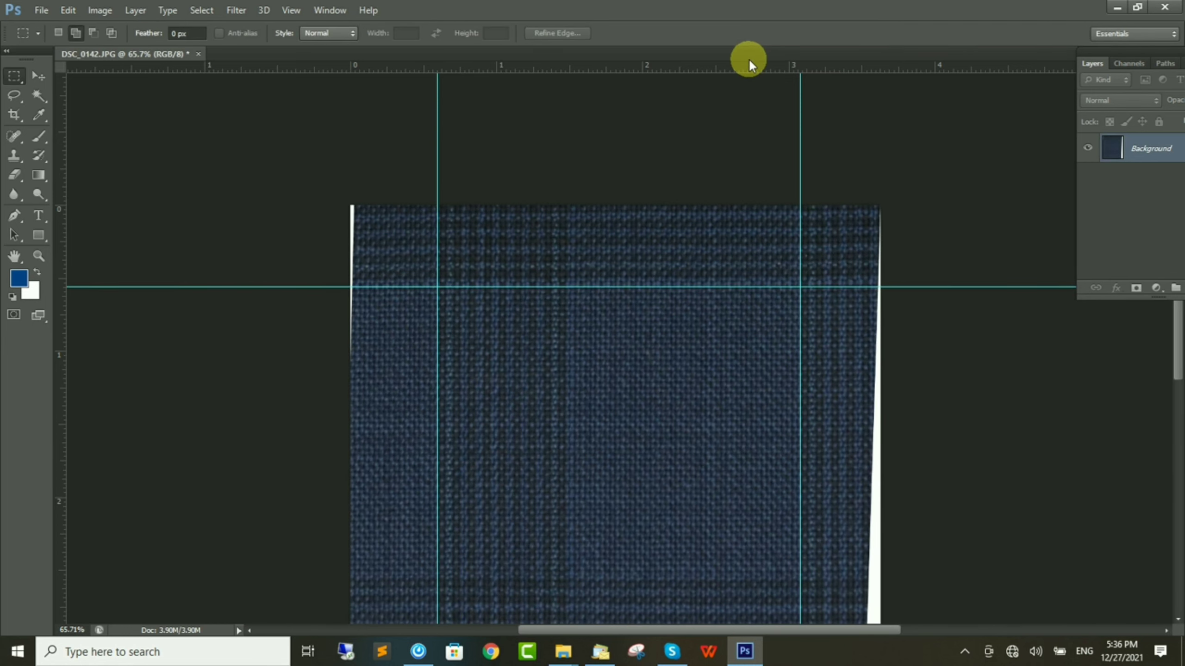
alt+scroll(625, 358, down, 6)
alt+scroll(588, 315, up, 1)
Select the repeat between the guides and crop the navy fabric to it.
drag(529, 237, 736, 488)
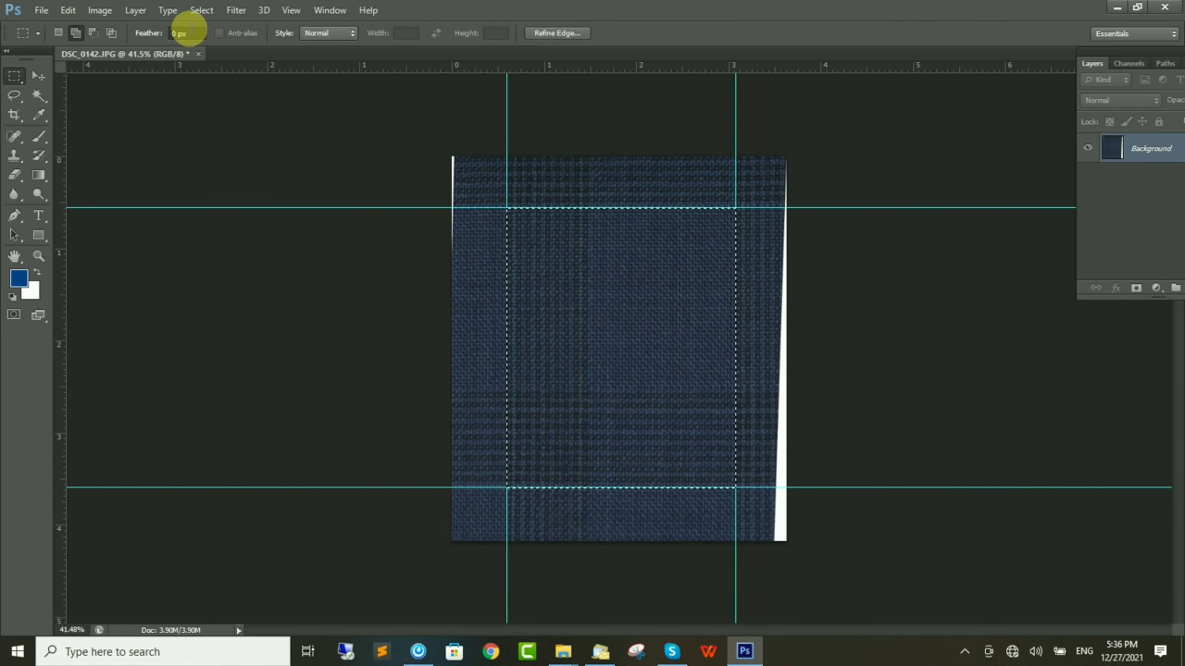
click(100, 10)
click(110, 159)
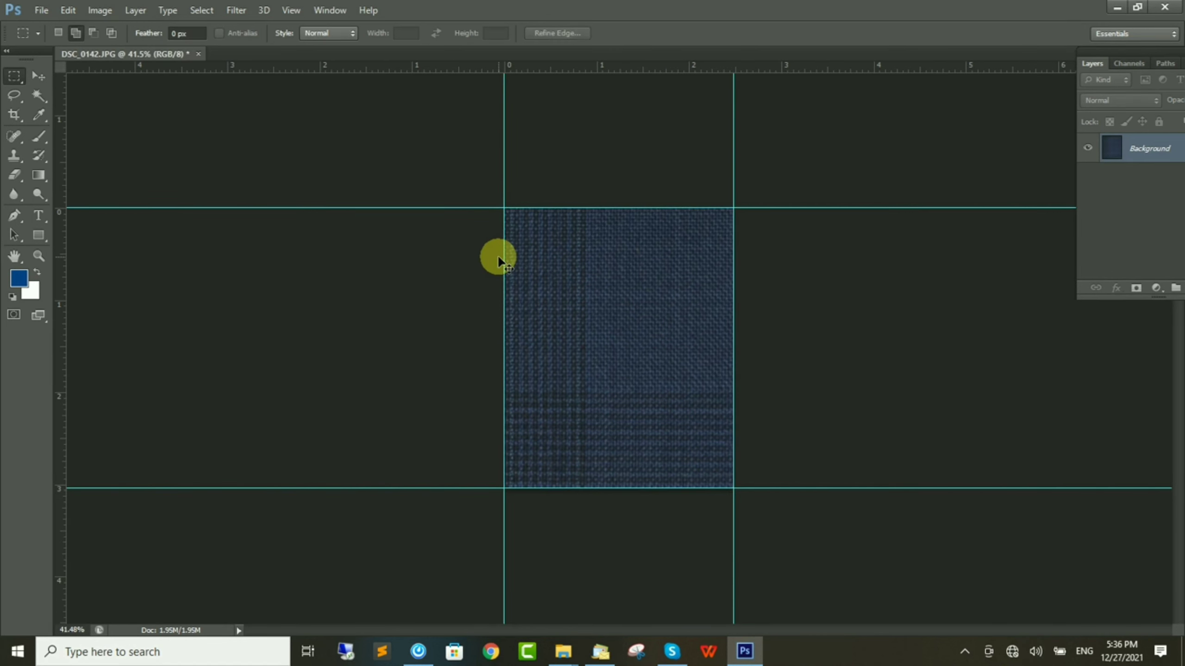
Set the Image Size document width to 1.5 inches (450 × 551 pixels).
key(ctrl+alt+i)
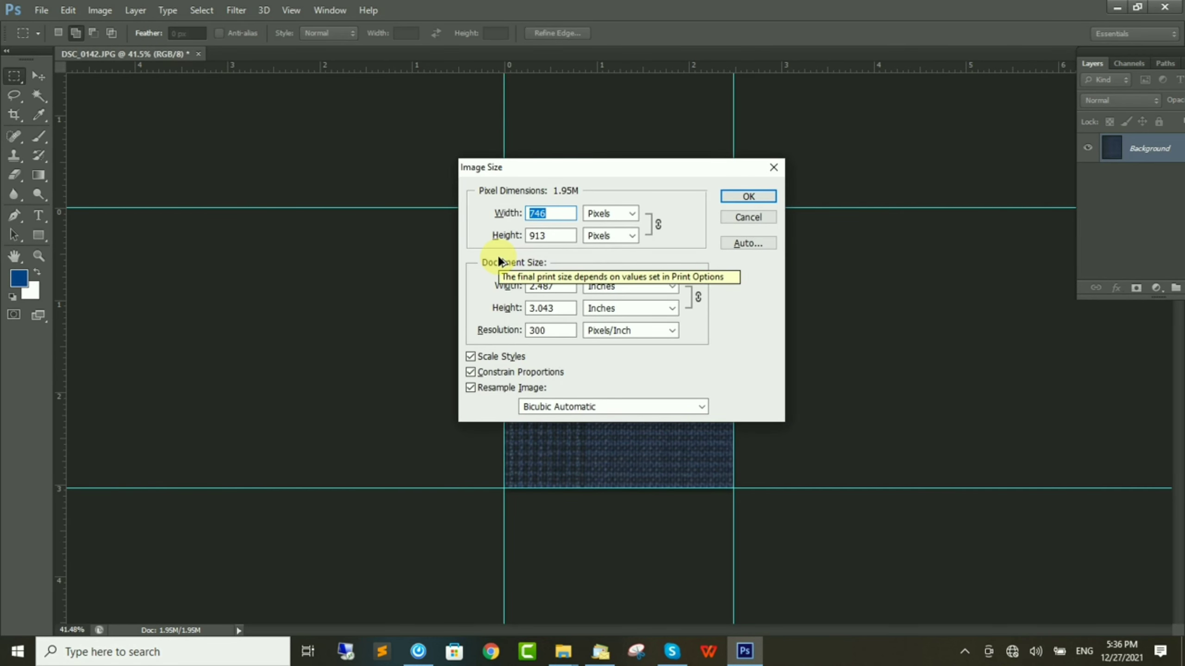
double_click(565, 286)
text(2.587)
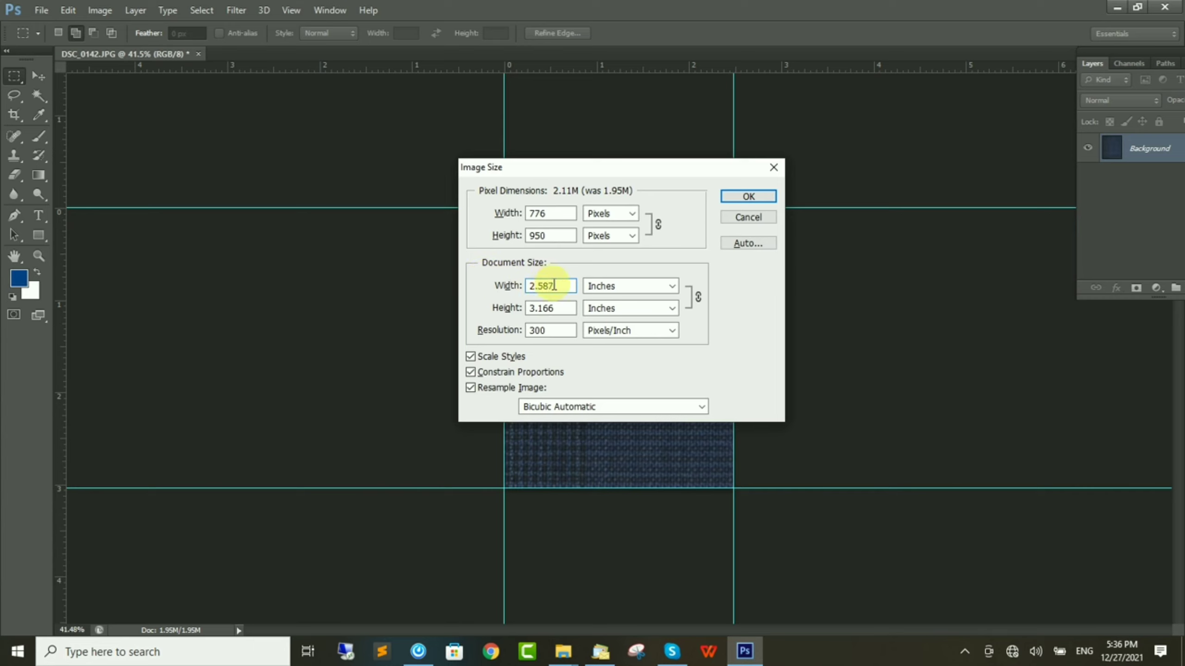
drag(560, 286, 510, 283)
text(1.5)
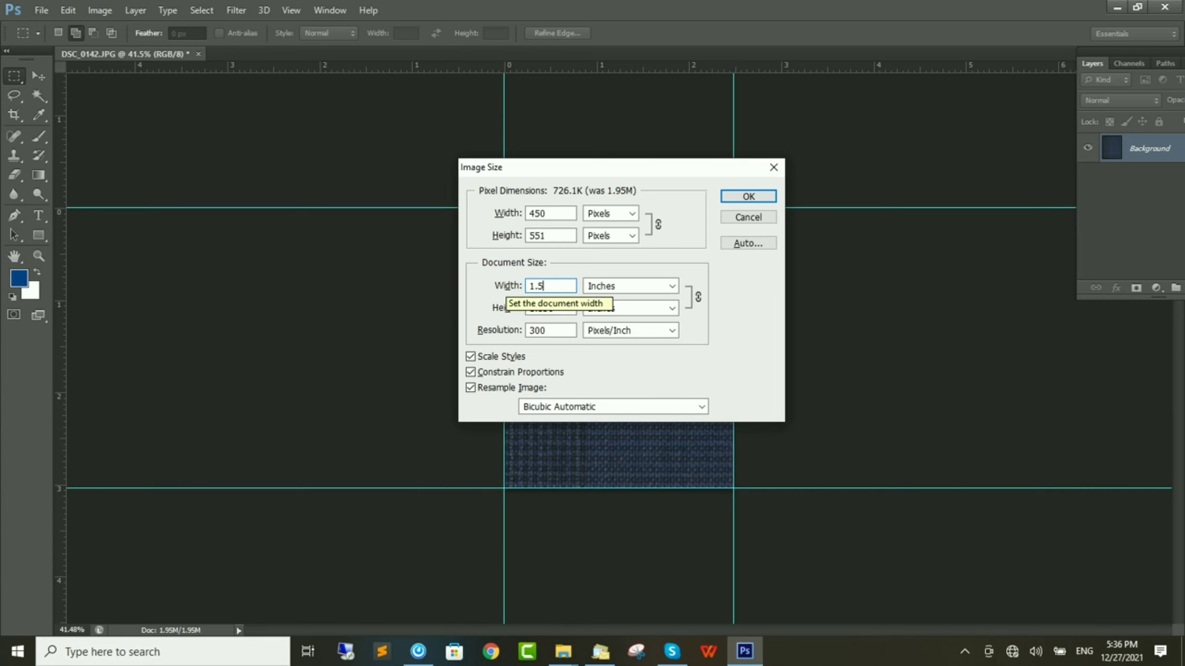